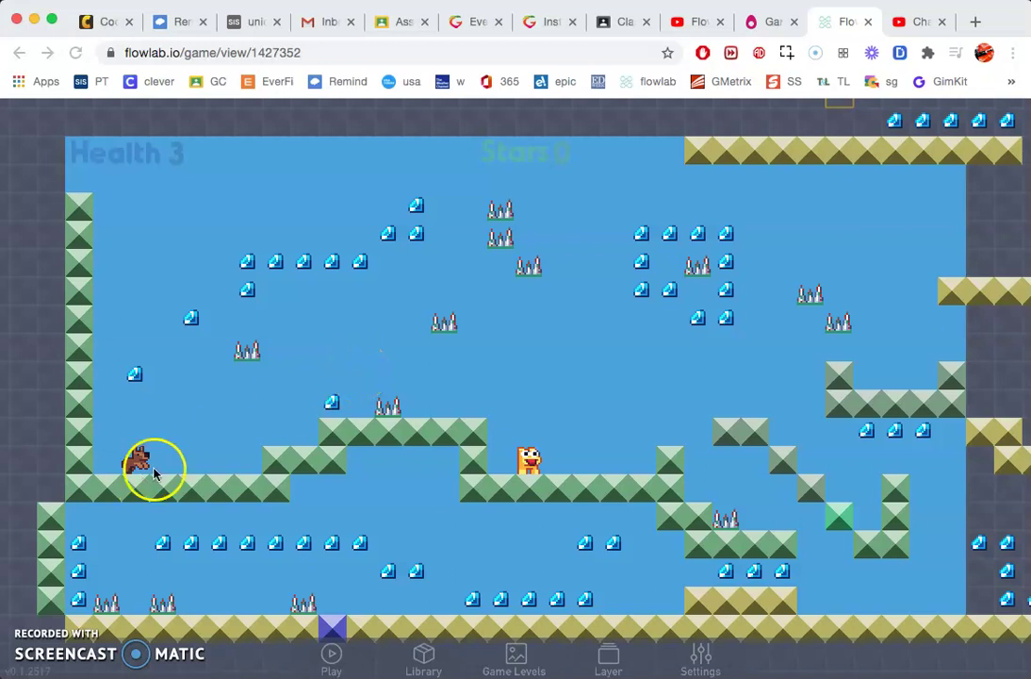
Step: Create a new object on the ground beside the dog, set its type to portal and open its sprite for editing
click(216, 459)
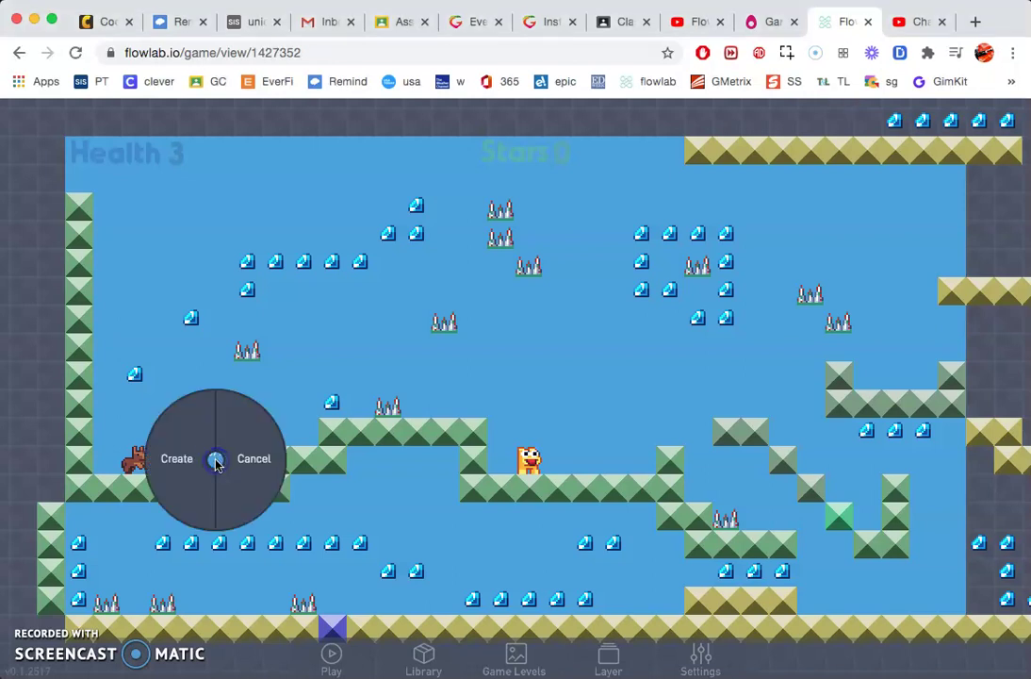
click(186, 459)
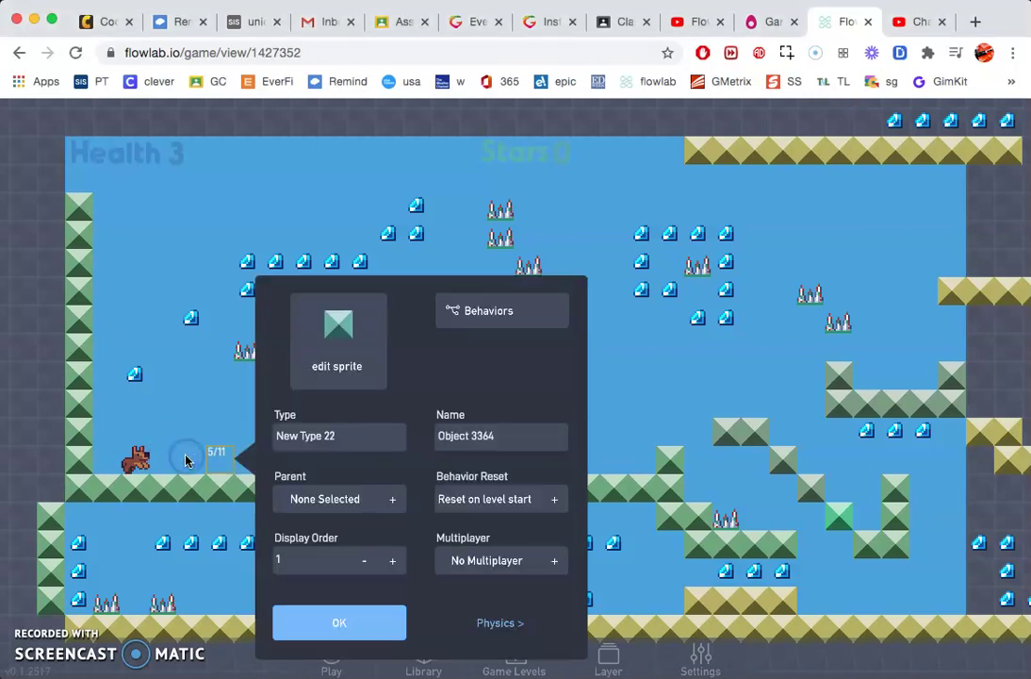
click(207, 445)
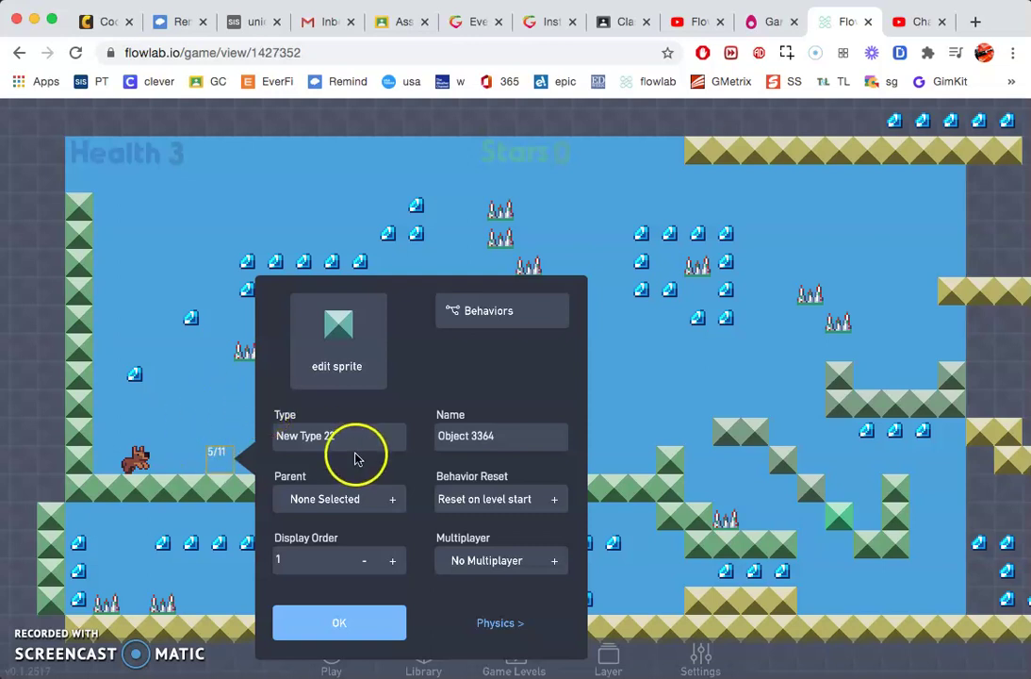
drag(349, 435, 266, 431)
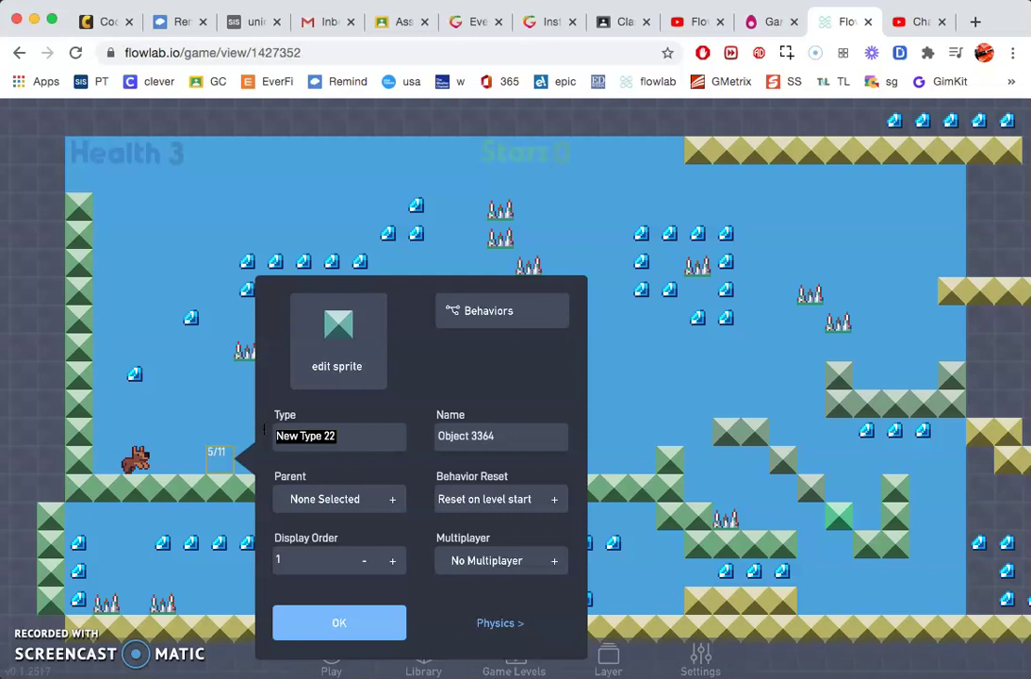
text(portal)
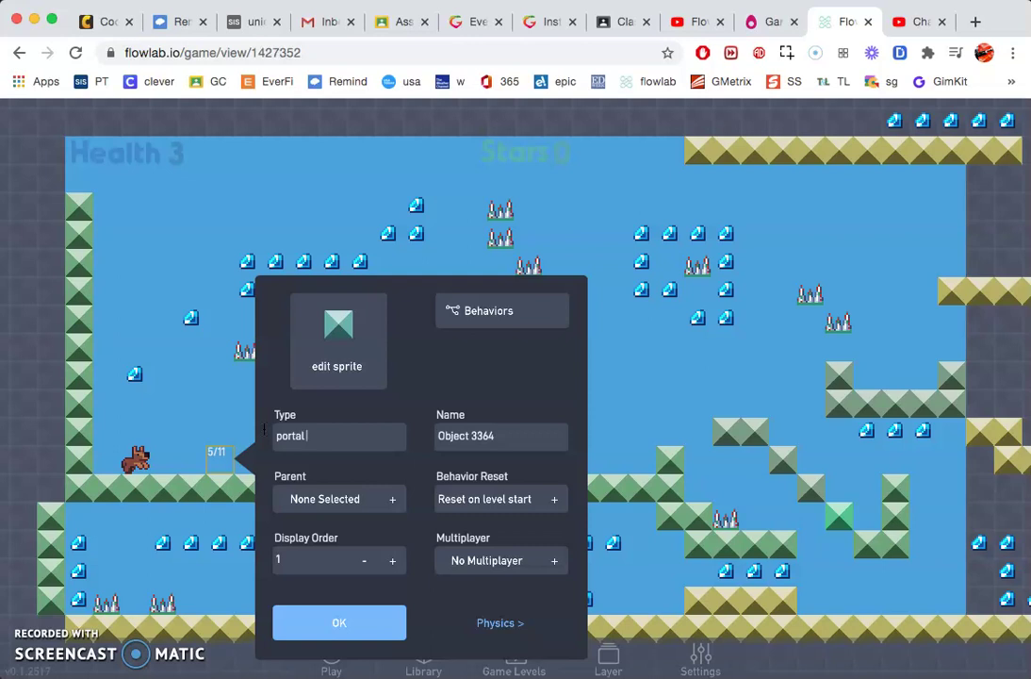
click(330, 334)
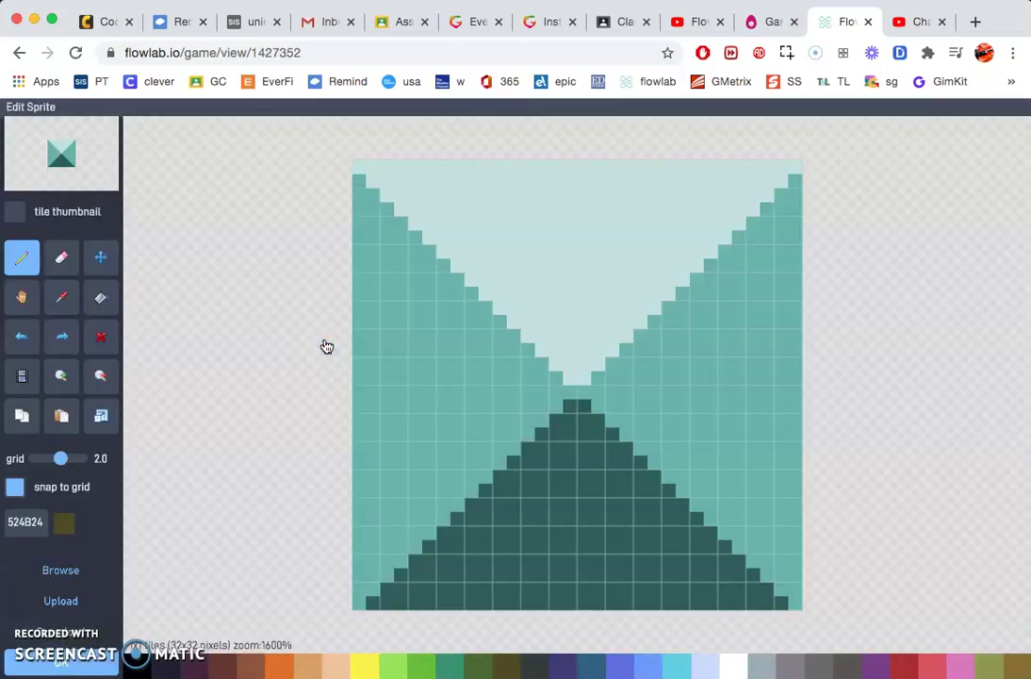
Step: Draw two eyes and a mouth on the portal sprite with the 524B24 brown pencil
click(24, 509)
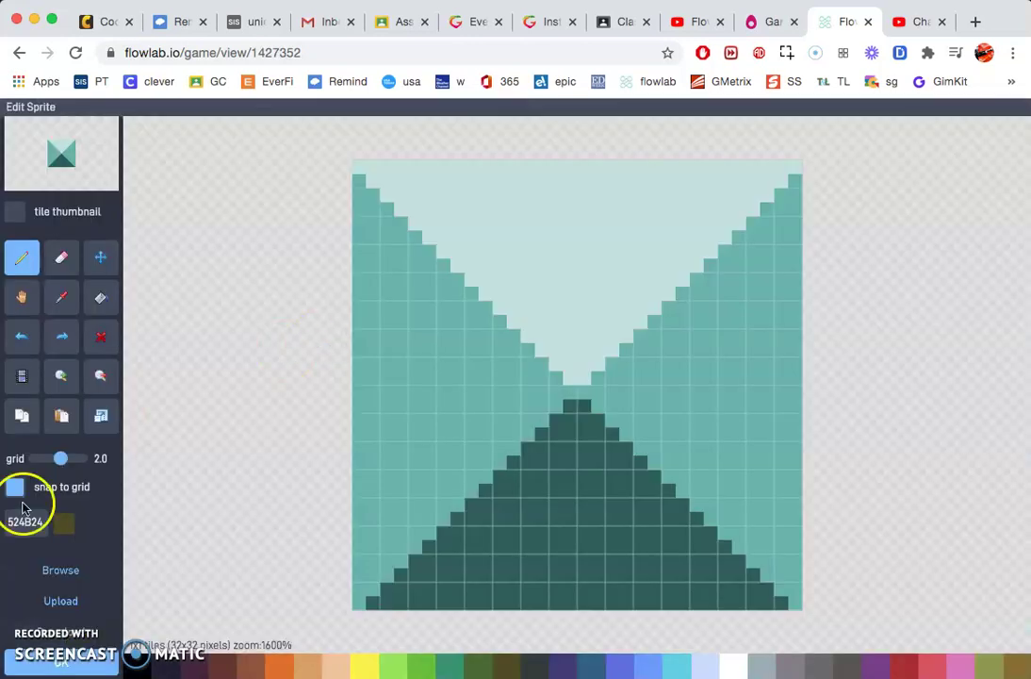
click(479, 288)
click(648, 286)
mouse_move(451, 427)
mouse_down()
mouse_move(644, 464)
mouse_move(685, 397)
mouse_up()
Step: Replace the portal's sprite with the existing purple crystal sprite and save it
click(63, 571)
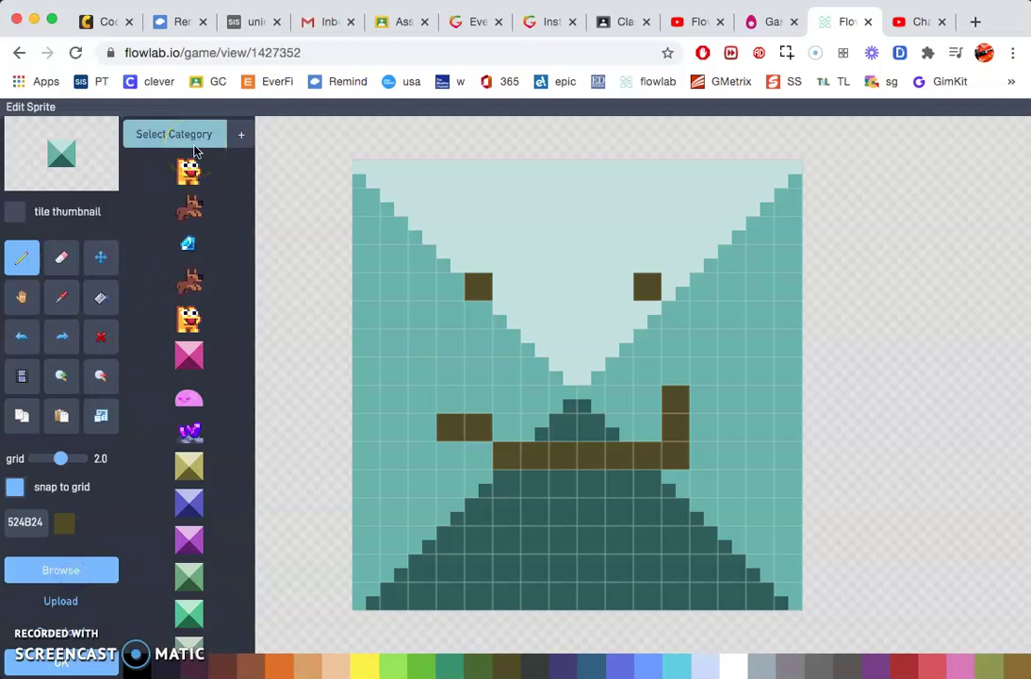
click(190, 432)
click(190, 432)
click(320, 492)
scroll(188, 424, down, 5)
click(60, 662)
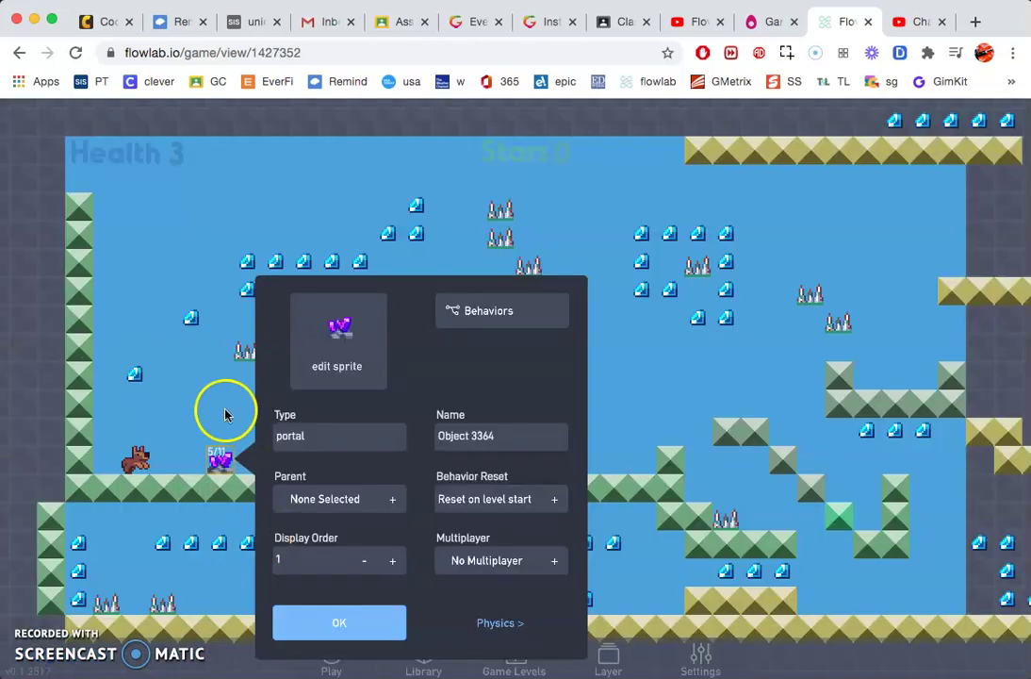
Step: Add a Collision trigger to the portal's behaviors and make it react to the doggy type
click(471, 323)
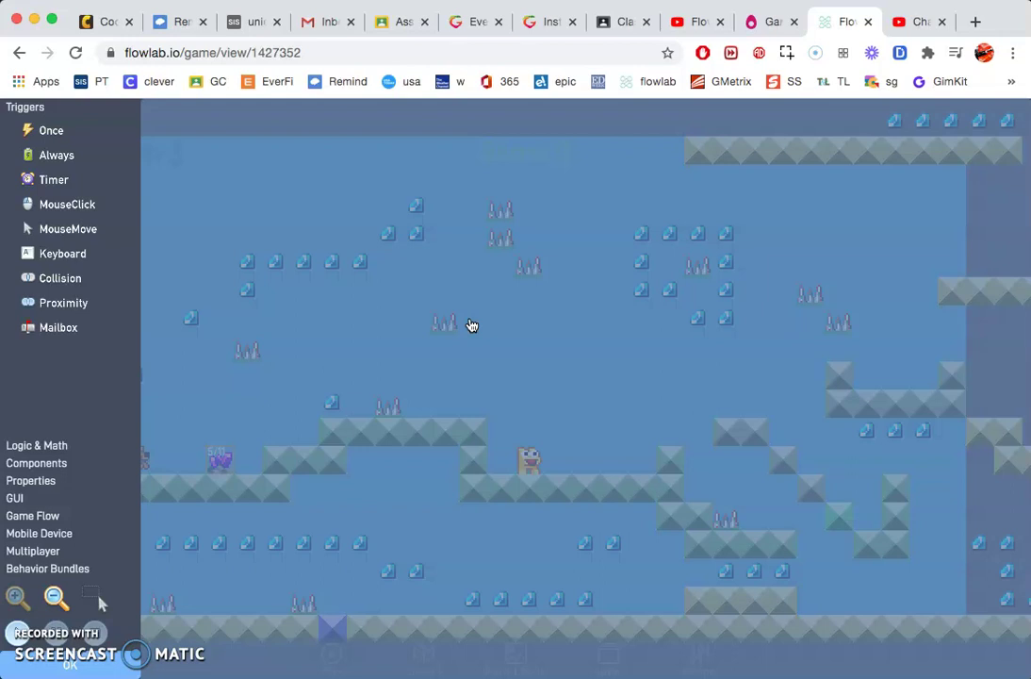
click(44, 109)
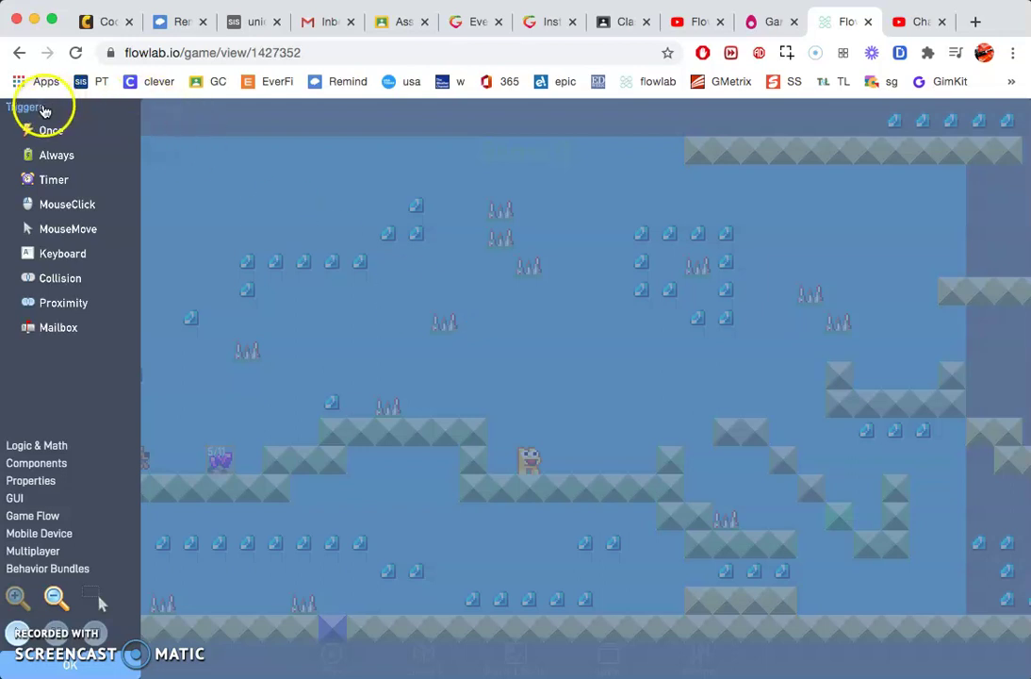
drag(76, 278, 341, 317)
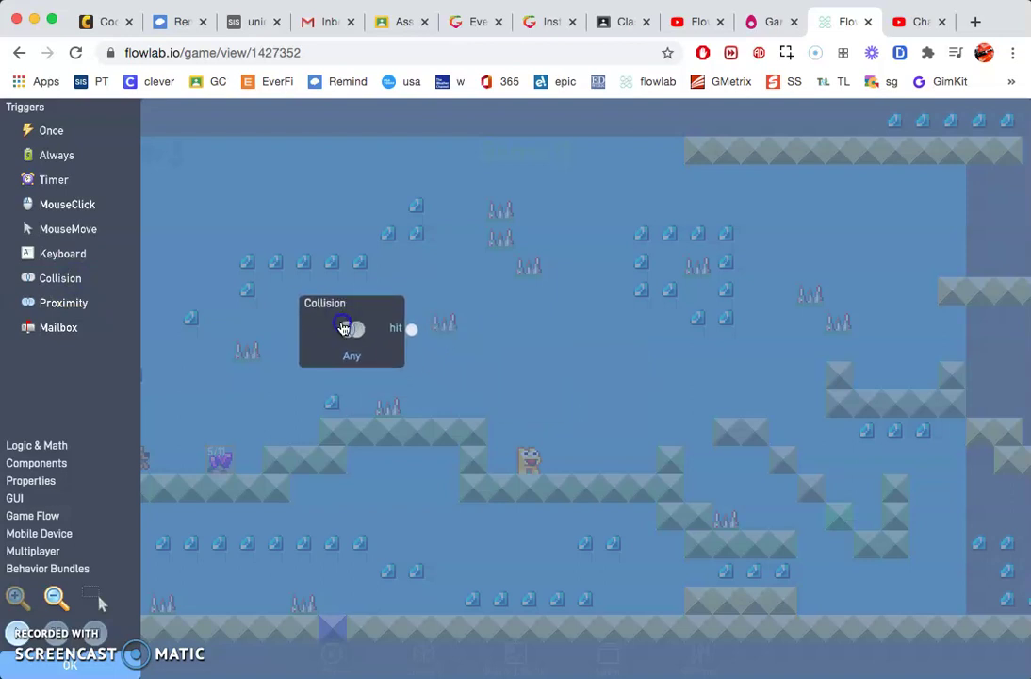
click(344, 328)
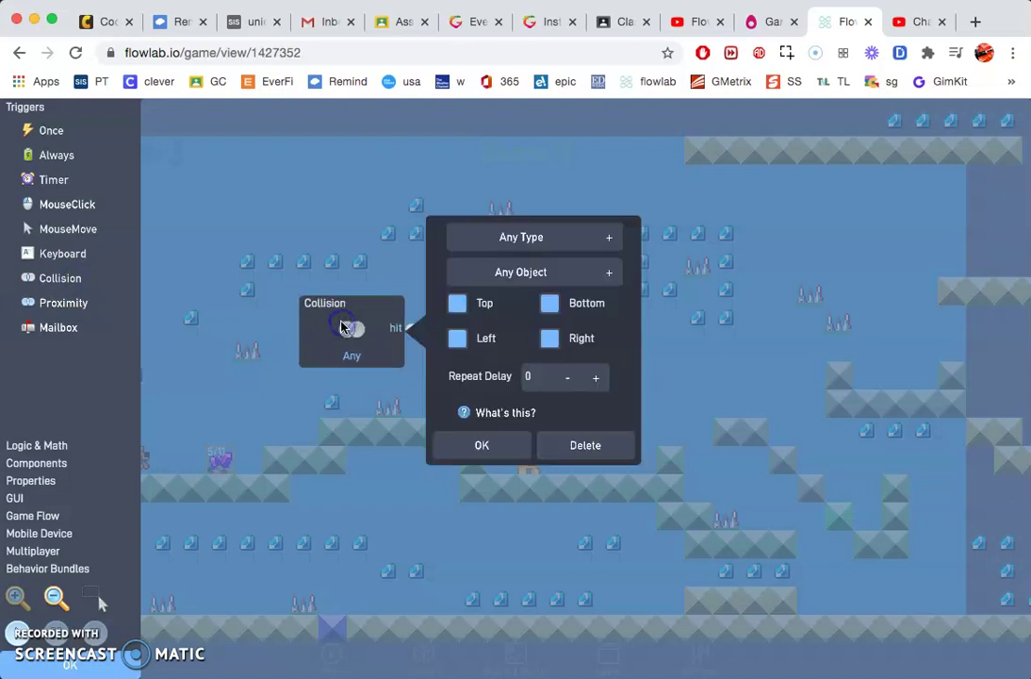
click(537, 238)
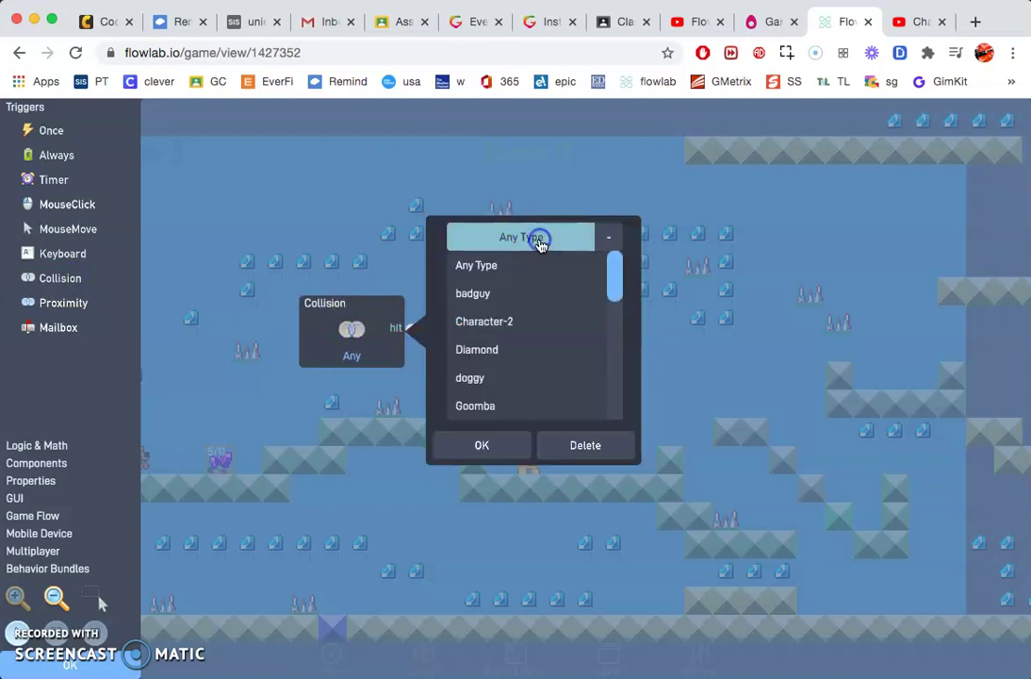
click(484, 379)
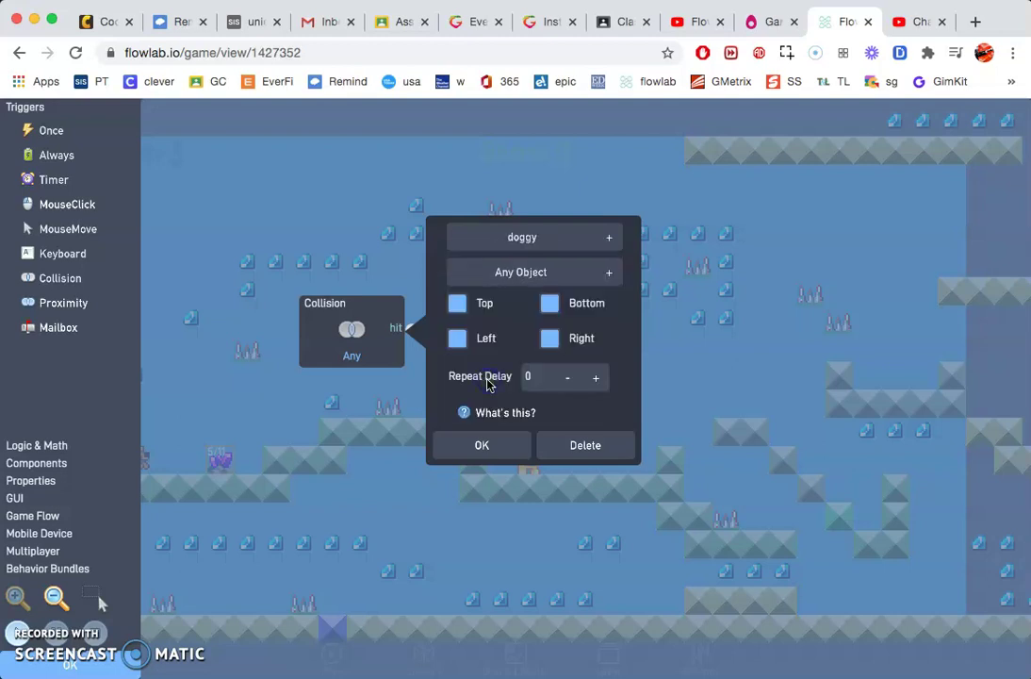
click(471, 447)
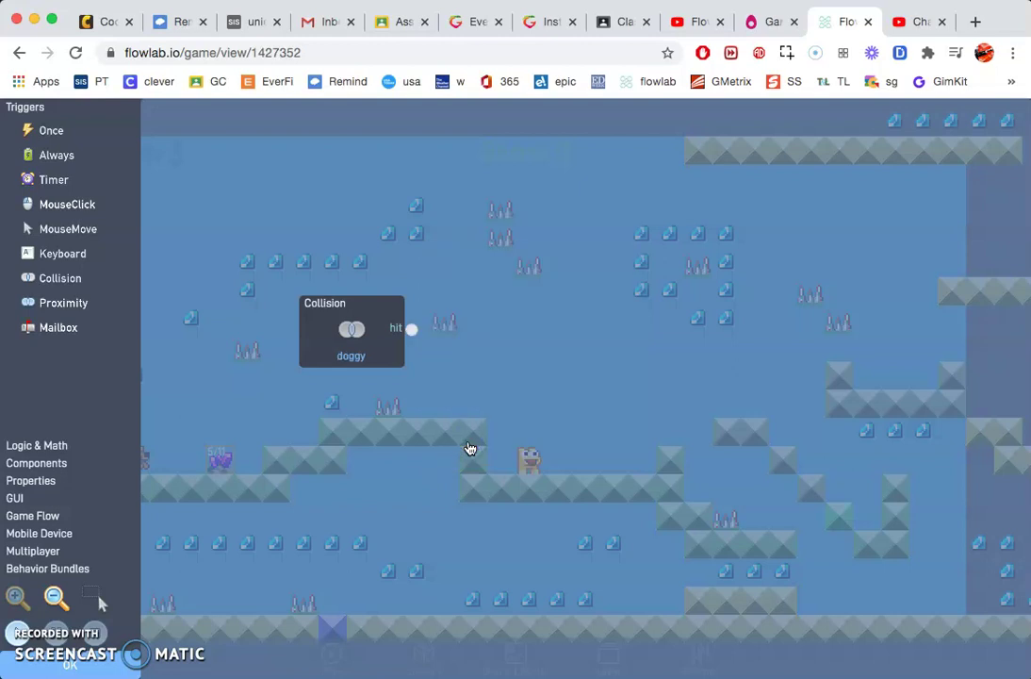
Step: Add a Next Level behavior, connect the collision's hit output to its go input and set its target to Level 2
click(38, 536)
click(35, 518)
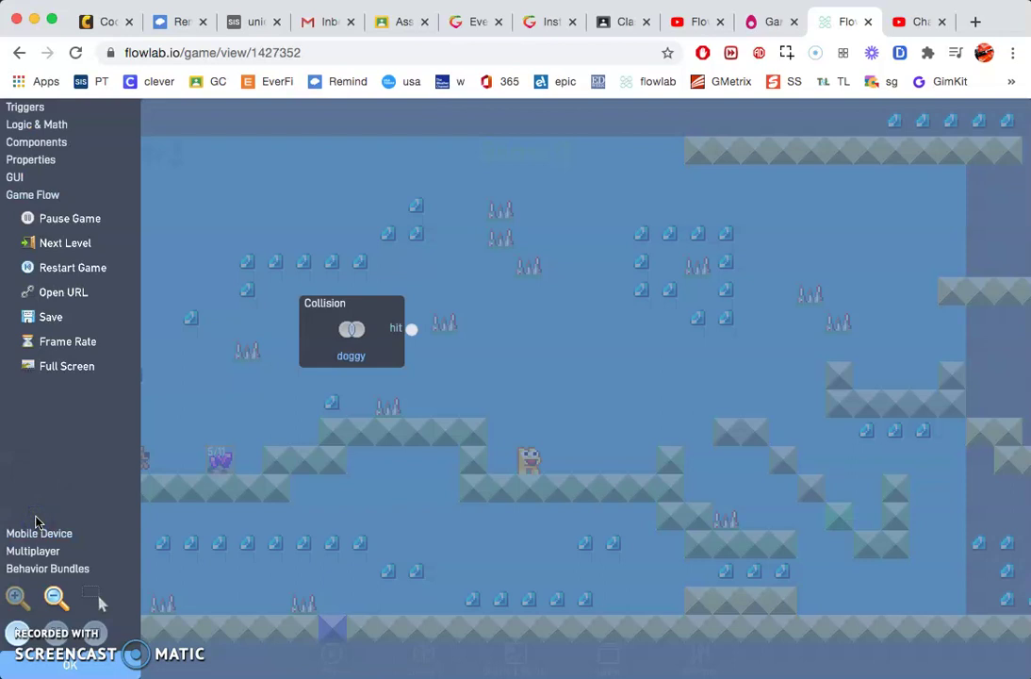
drag(87, 240, 534, 327)
click(533, 327)
click(507, 330)
click(542, 193)
click(541, 194)
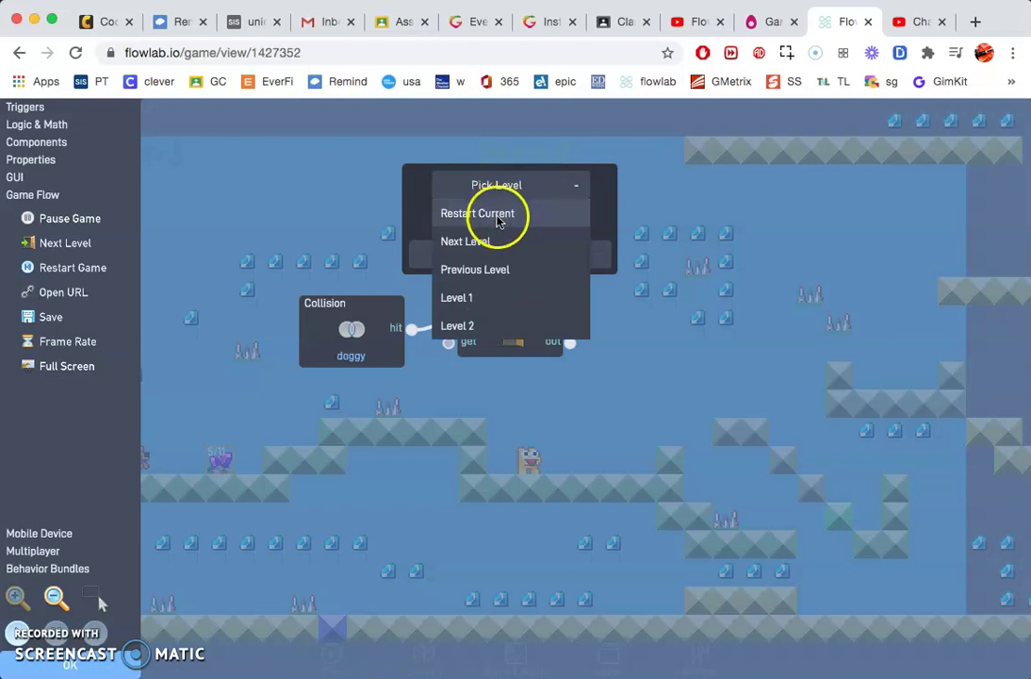
click(460, 324)
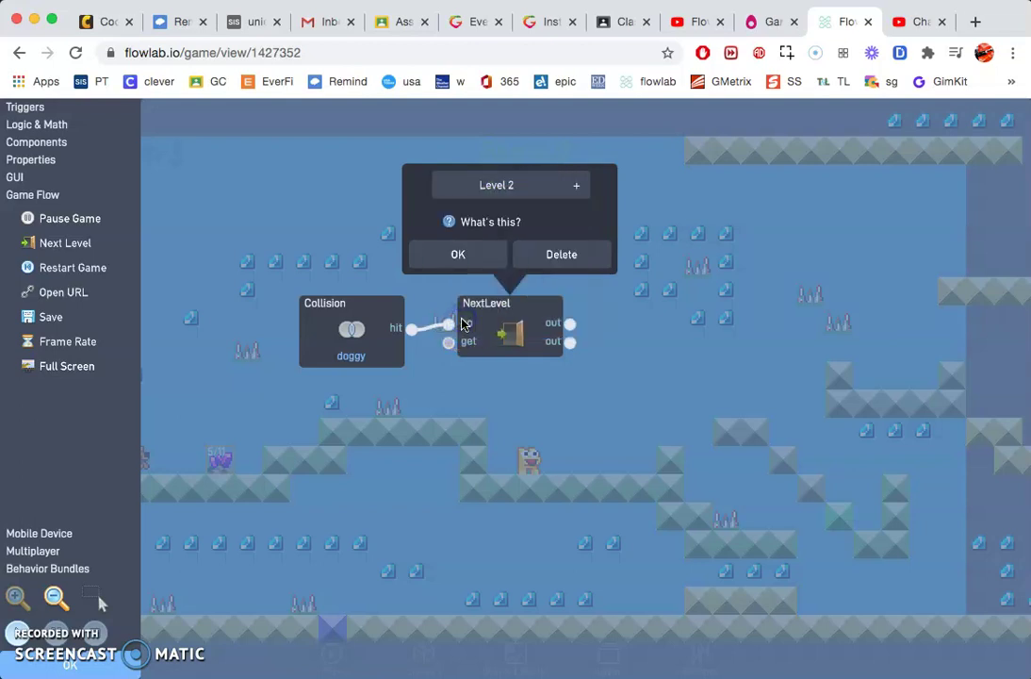
click(458, 250)
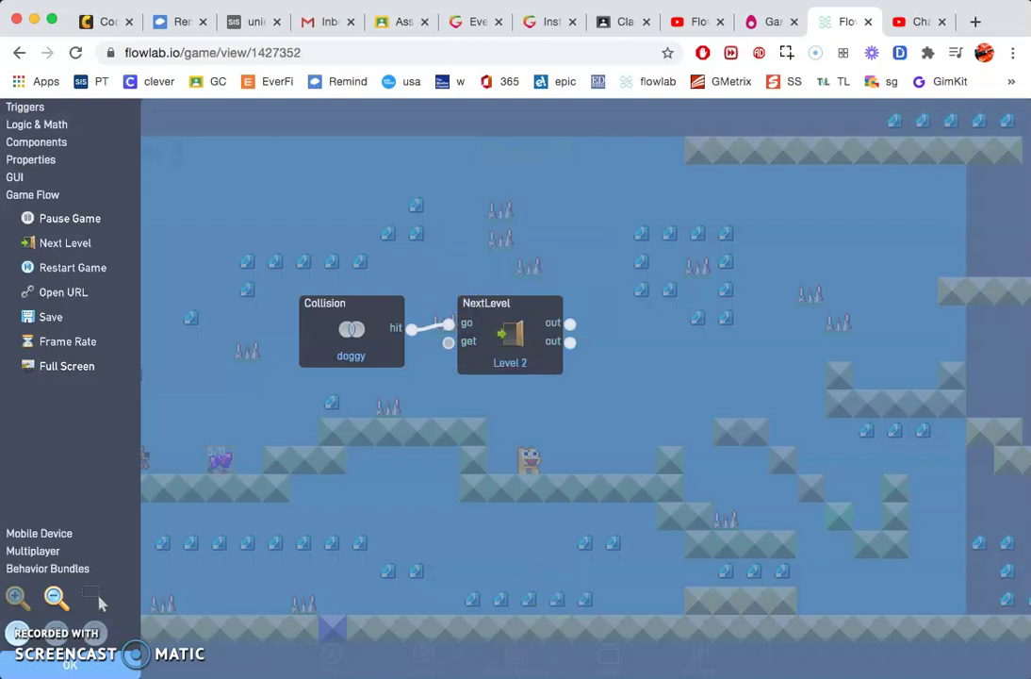
Step: Save the portal's behaviors and close its object settings
click(517, 655)
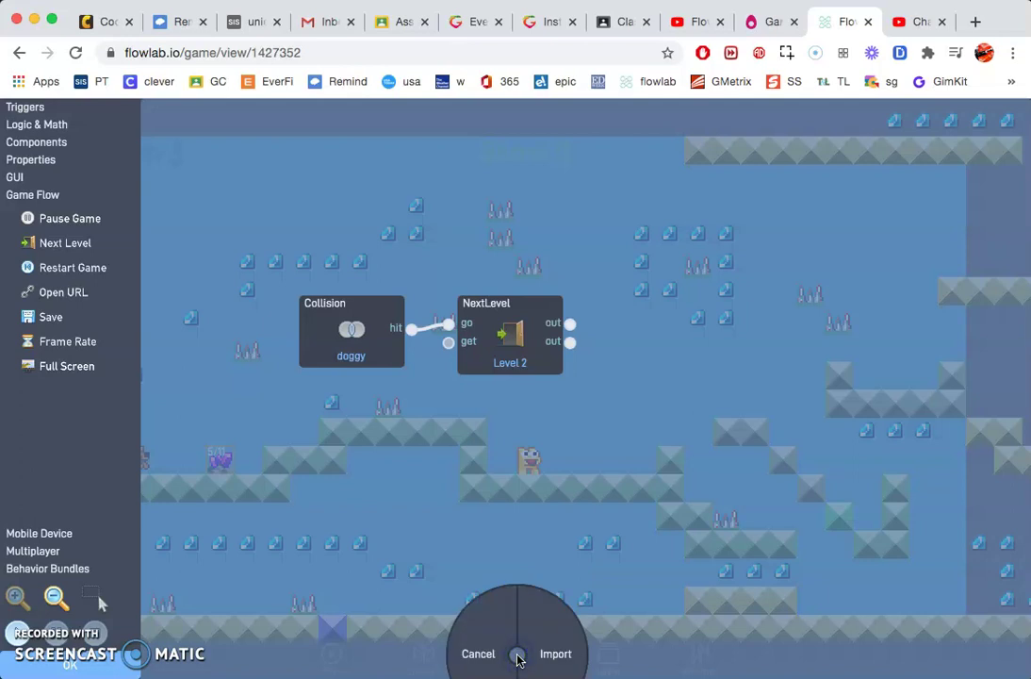
click(480, 655)
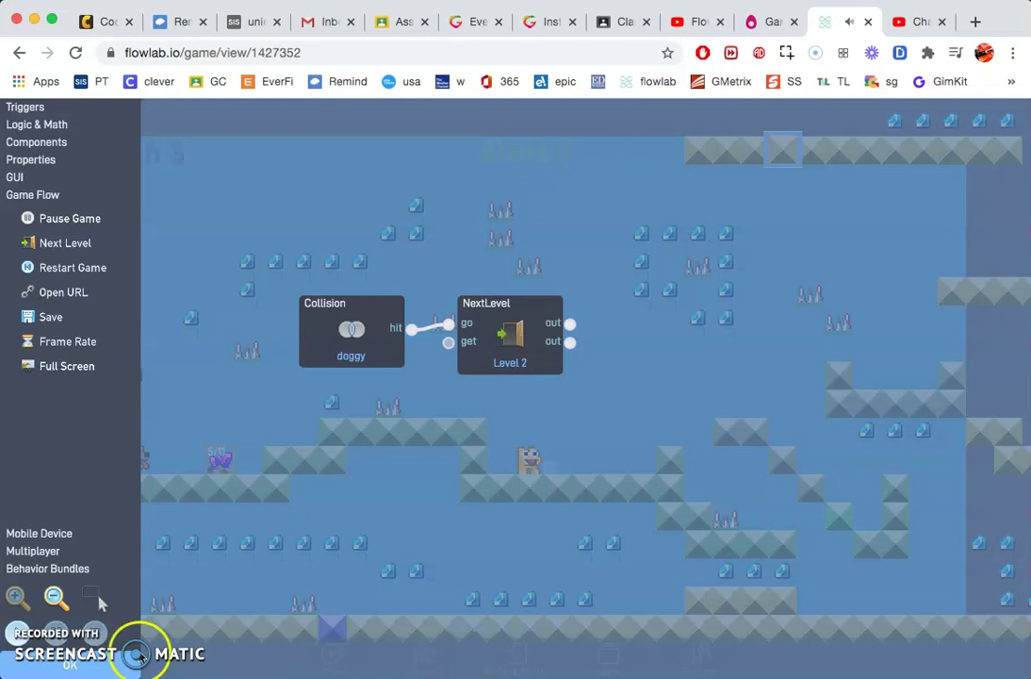
click(76, 665)
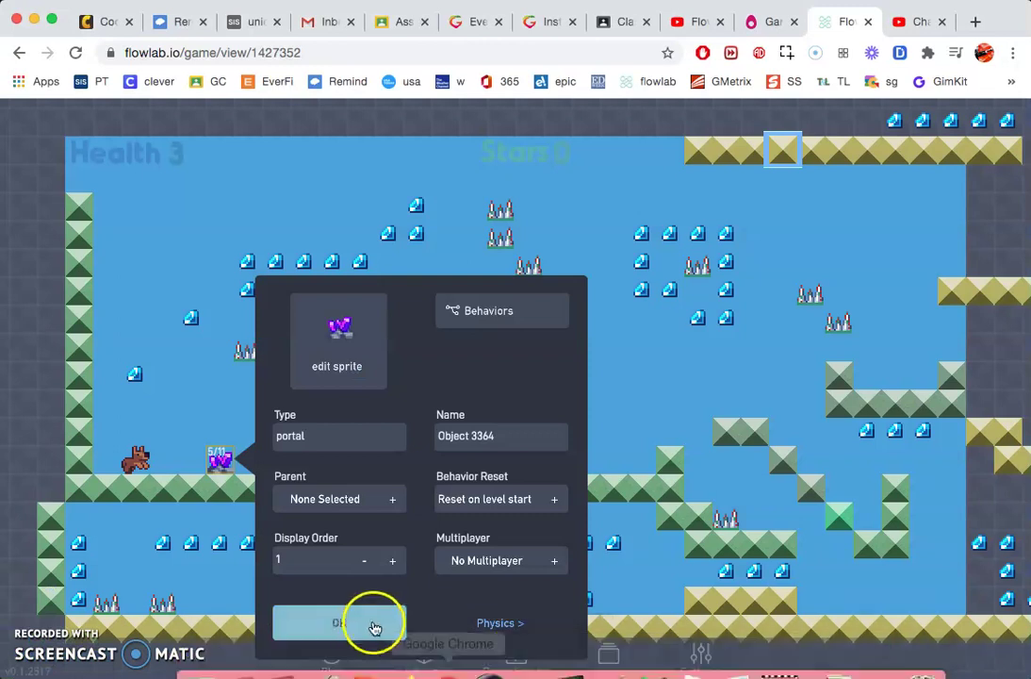
click(366, 620)
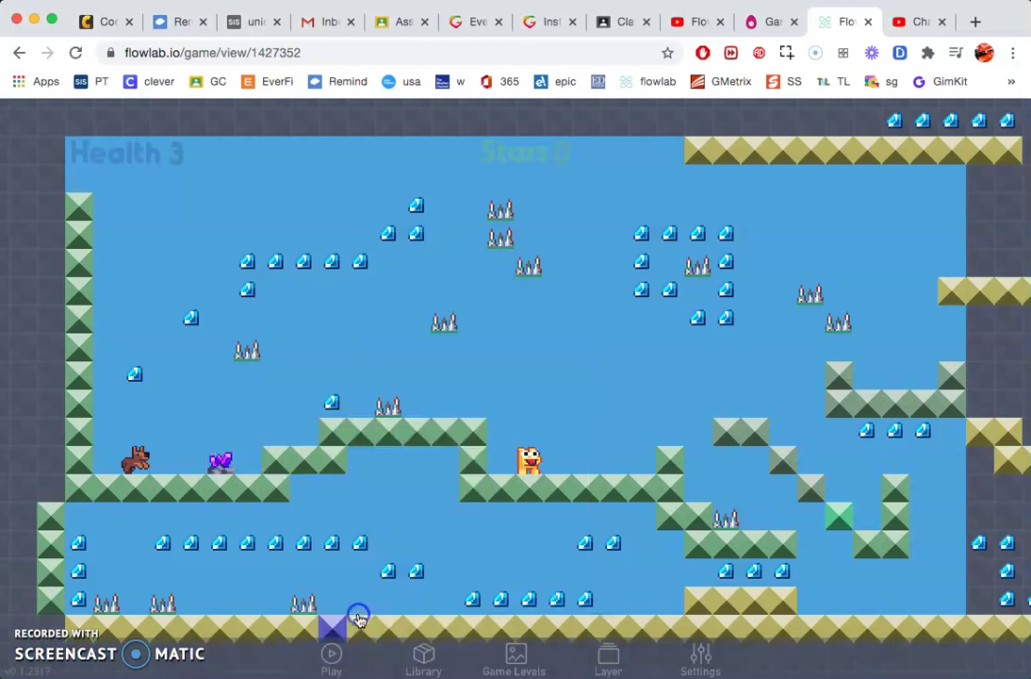
Step: Add a new level to the game levels and change Level 2's background color to BBA2CD
click(517, 650)
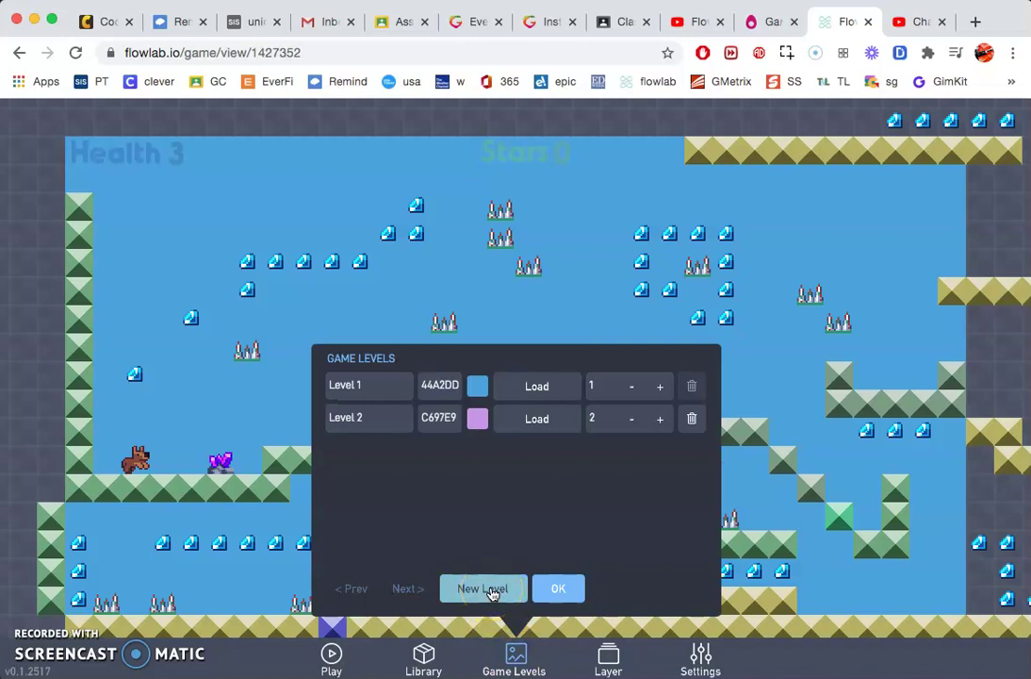
click(483, 589)
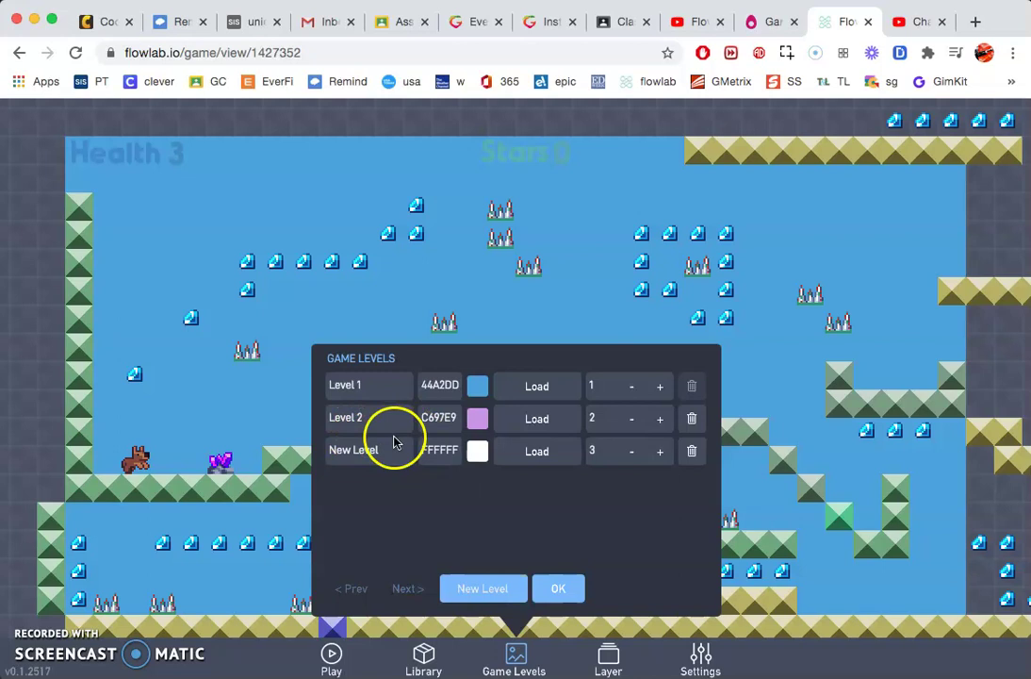
click(477, 420)
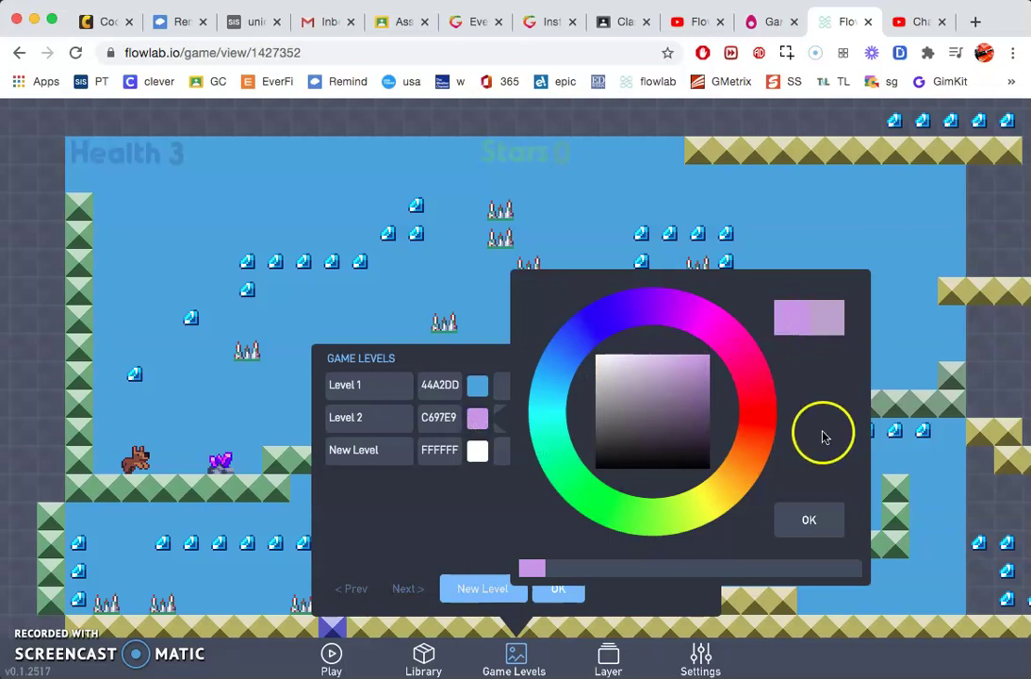
click(803, 519)
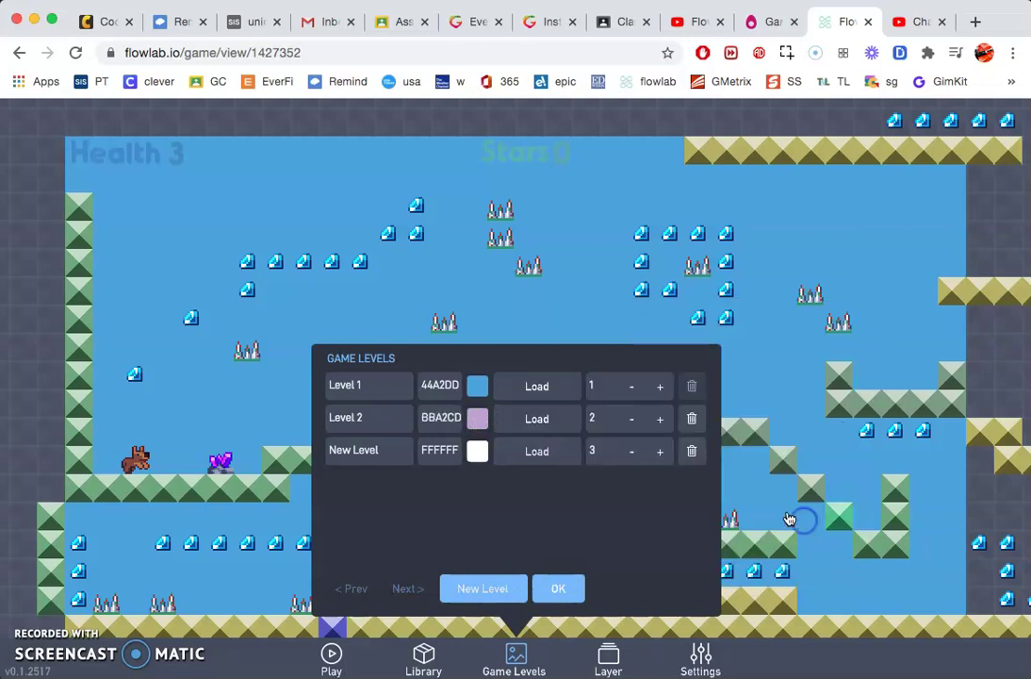
Step: Delete the newly added level and load Level 2
click(692, 450)
click(634, 390)
click(552, 420)
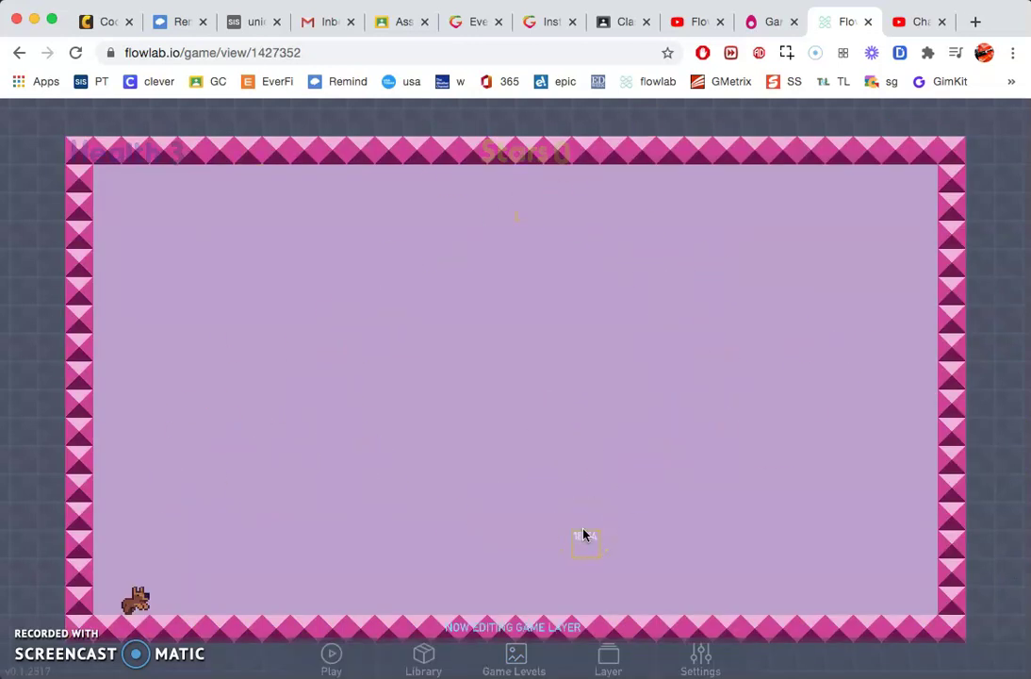
click(269, 547)
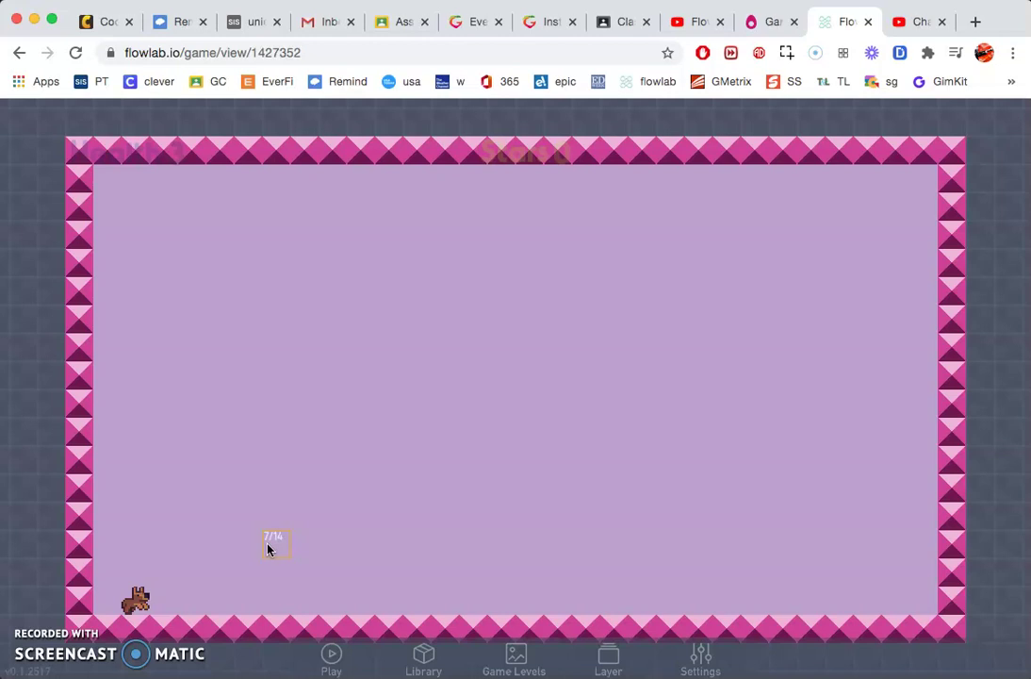
click(383, 586)
click(354, 594)
click(220, 566)
click(414, 616)
click(198, 570)
click(141, 608)
Step: Add a doggy from the library to Level 2, on the floor just beyond the existing dog, and finish cloning
click(426, 664)
click(517, 366)
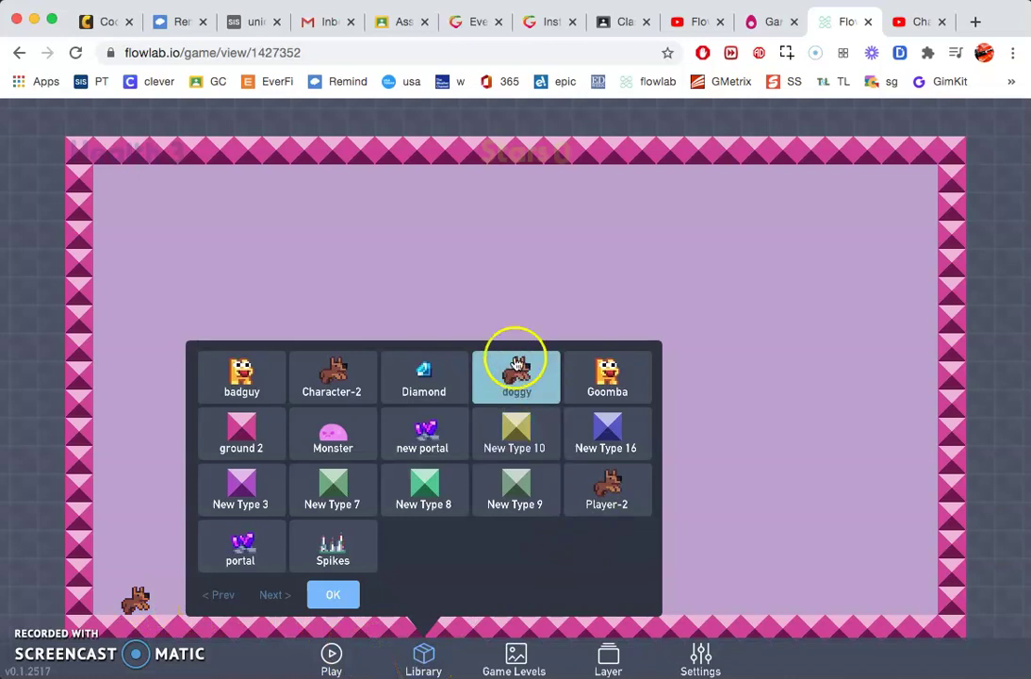
click(517, 368)
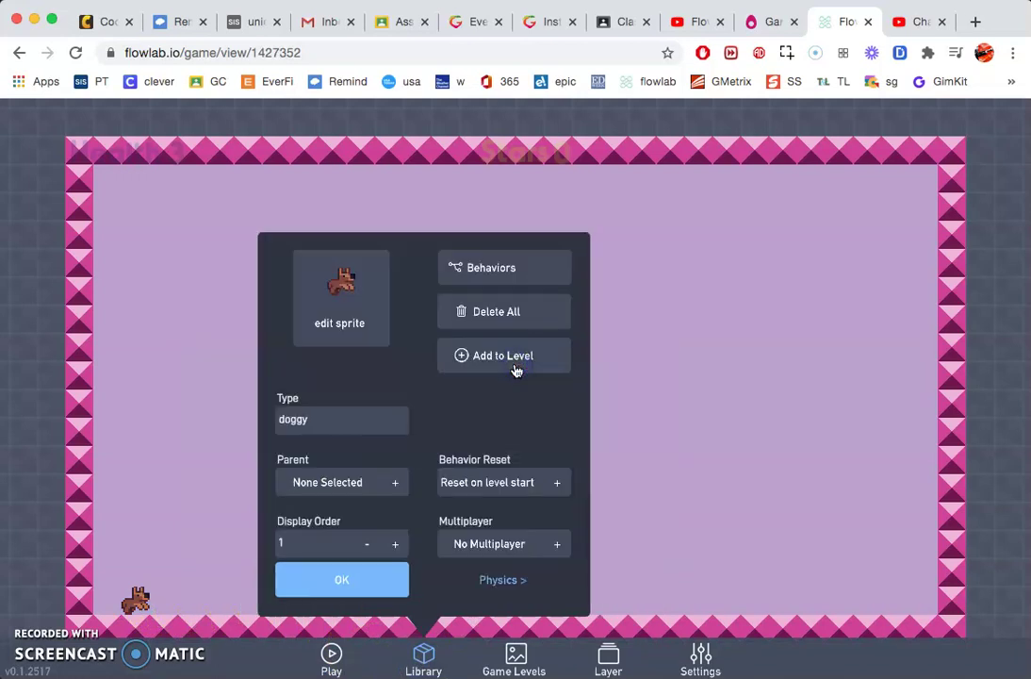
click(495, 351)
drag(294, 548, 223, 605)
click(423, 657)
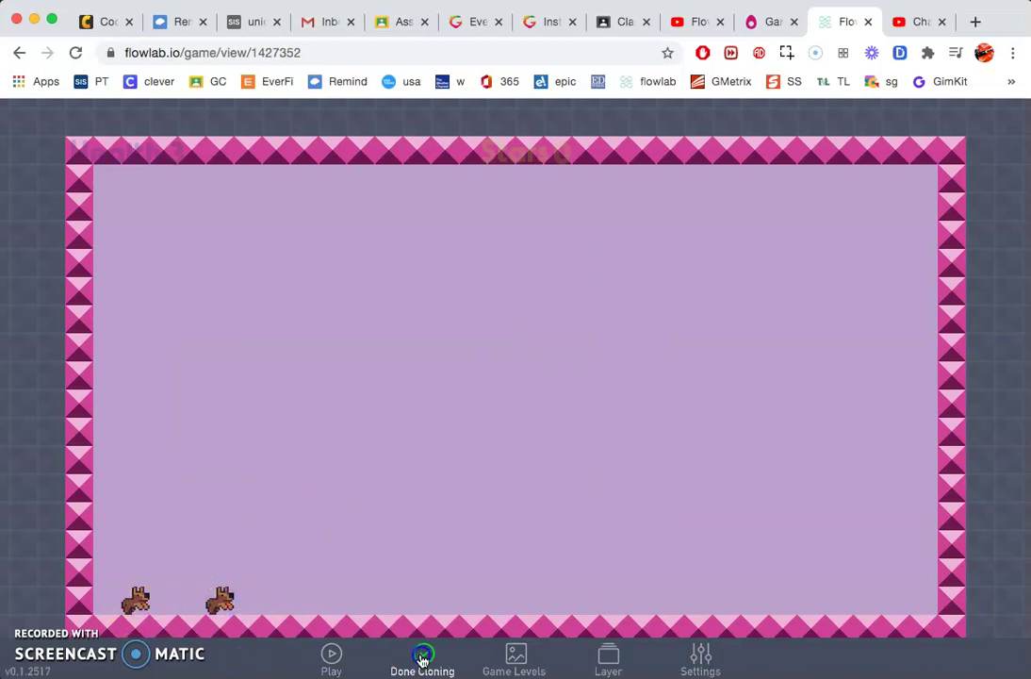
click(131, 608)
mouse_move(129, 610)
mouse_down()
mouse_move(95, 607)
mouse_move(111, 606)
mouse_up()
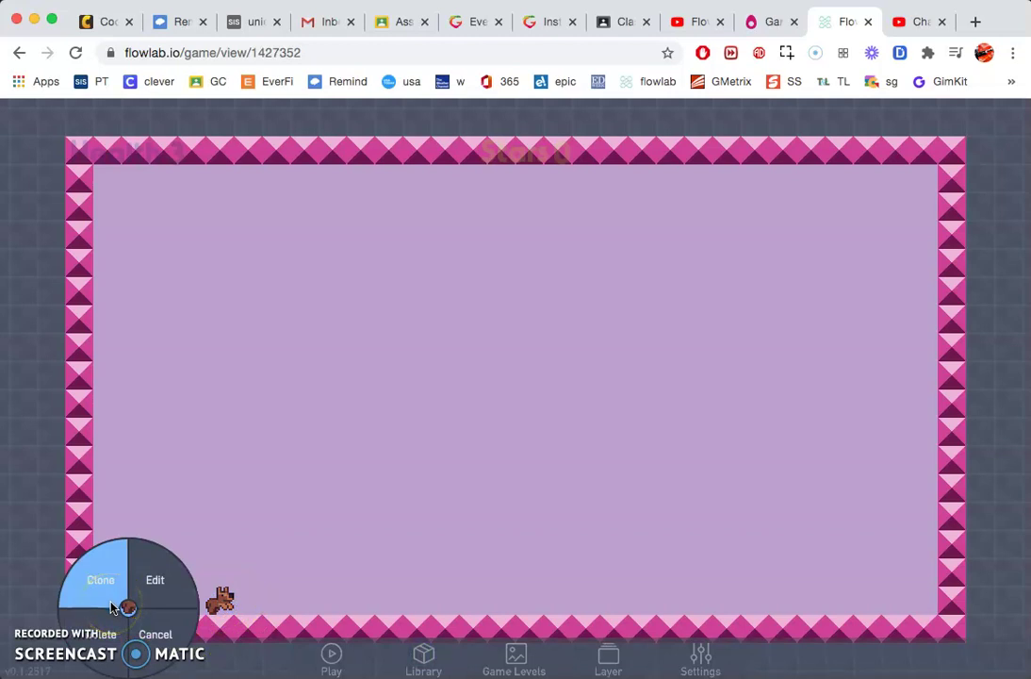
click(101, 636)
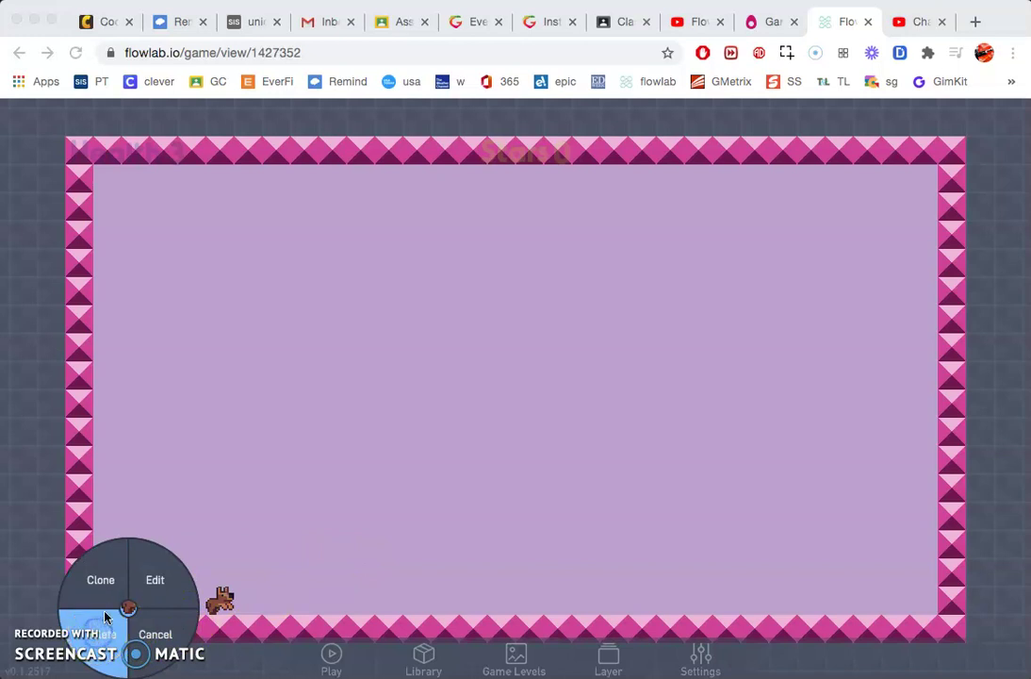
click(275, 492)
click(160, 629)
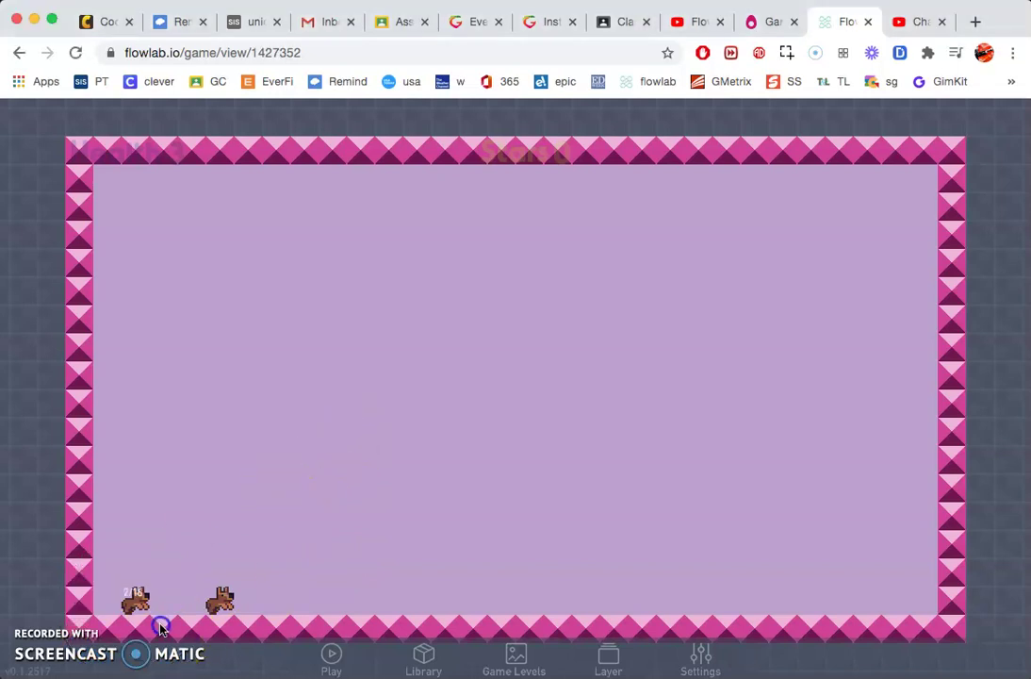
Step: Move the dog nearest the left wall to an open spot along the floor and delete it from Level 2
drag(156, 603, 401, 584)
click(403, 585)
click(373, 610)
click(221, 605)
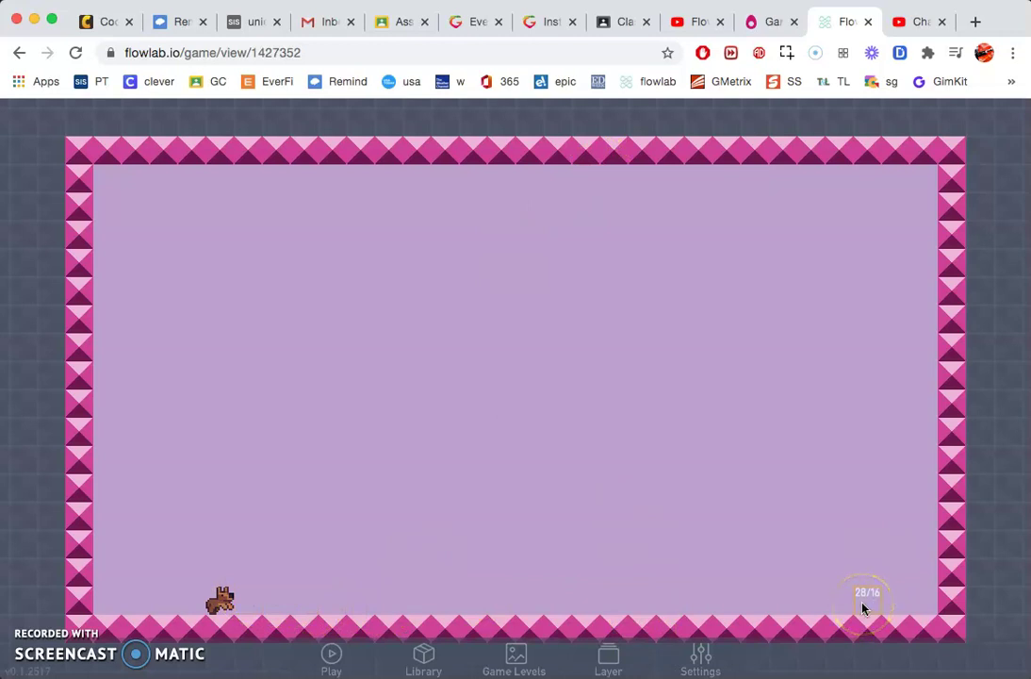
Step: Create a new object on the floor near the right wall at grid cell 28/16 and set its type to "end portal"
click(863, 608)
click(831, 605)
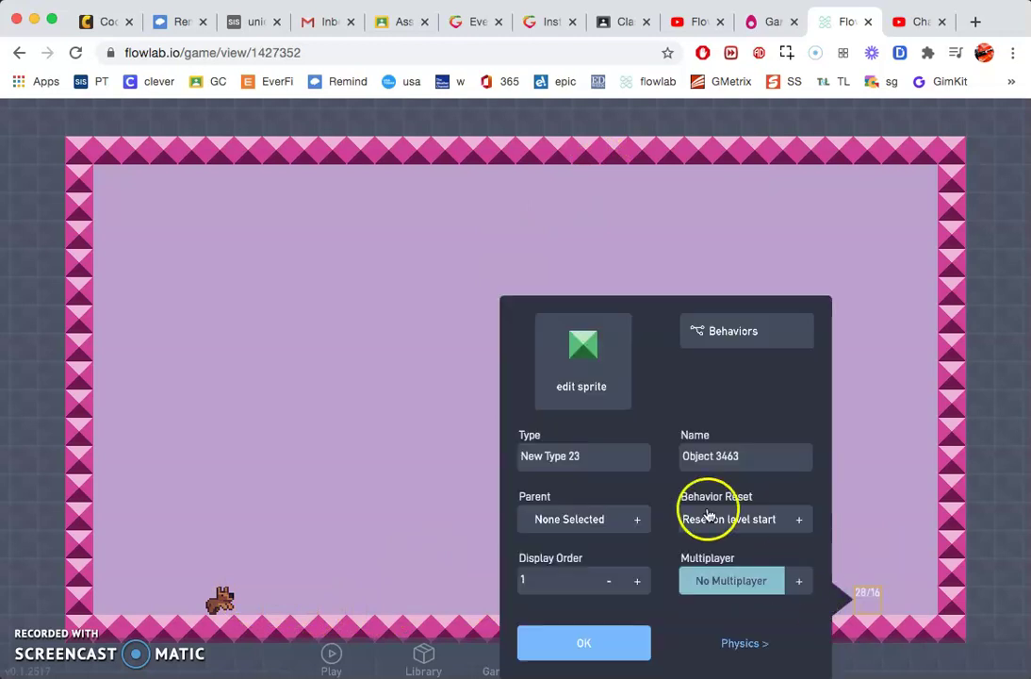
drag(617, 455, 423, 435)
text(end portal)
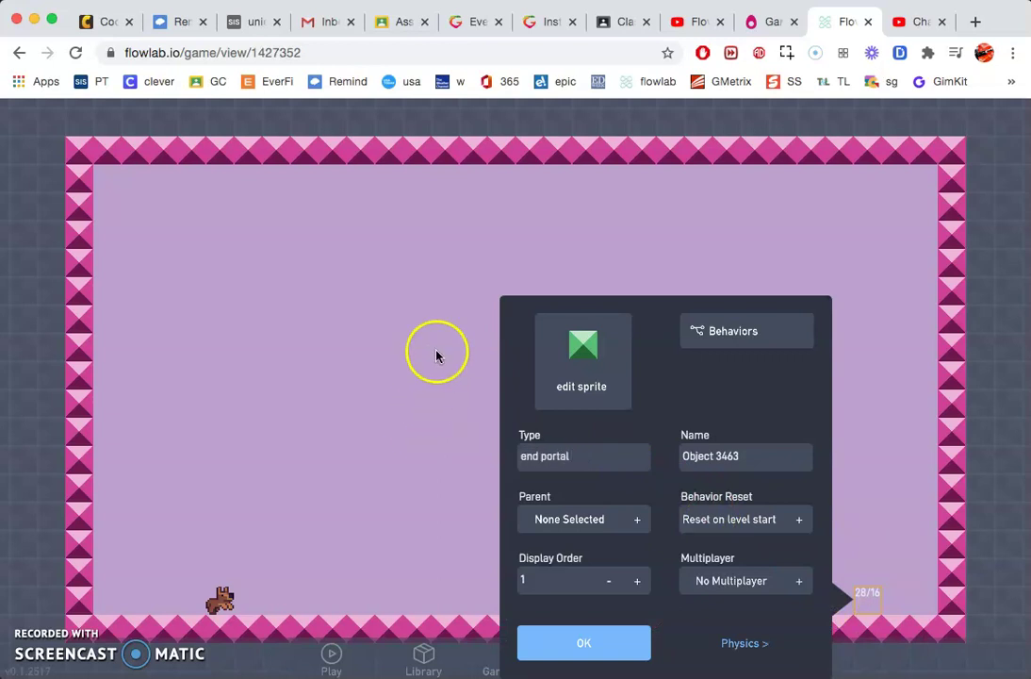
Step: Draw a smiley face with two eyes and a curved mouth in yellow FBF236 on the end portal's sprite and save it
click(570, 356)
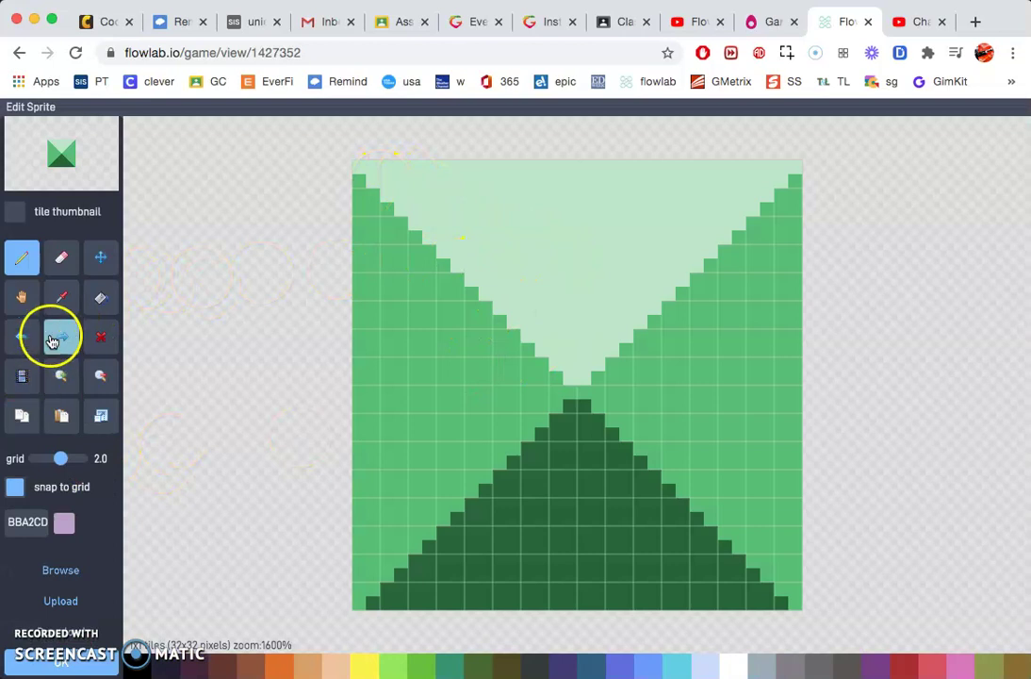
click(361, 669)
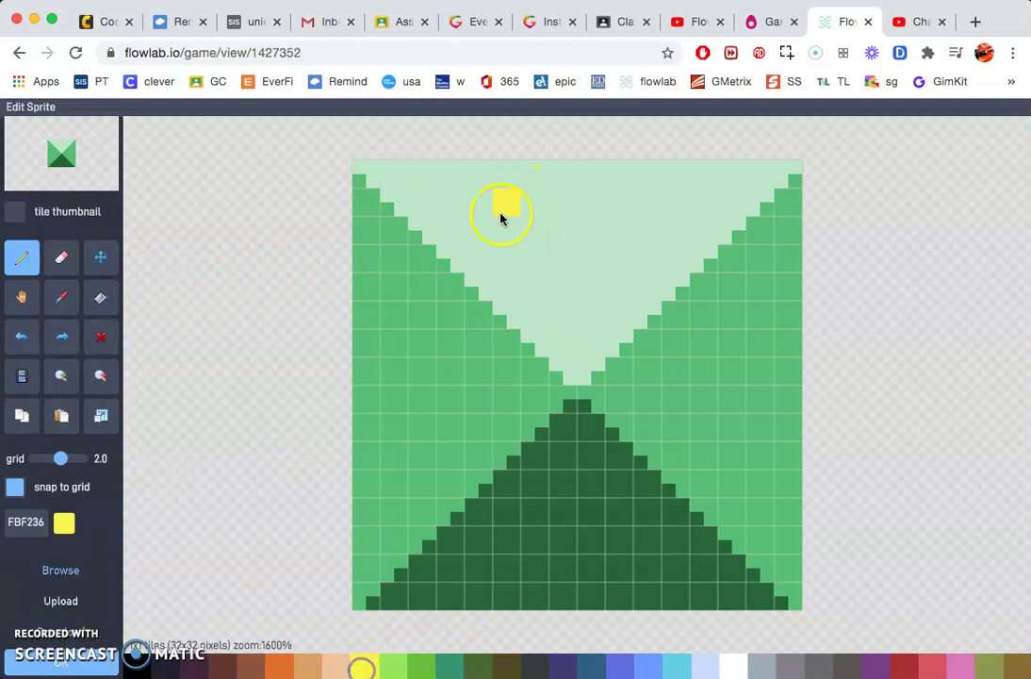
click(450, 257)
click(674, 261)
mouse_move(421, 370)
mouse_down()
mouse_move(642, 453)
mouse_move(723, 368)
mouse_up()
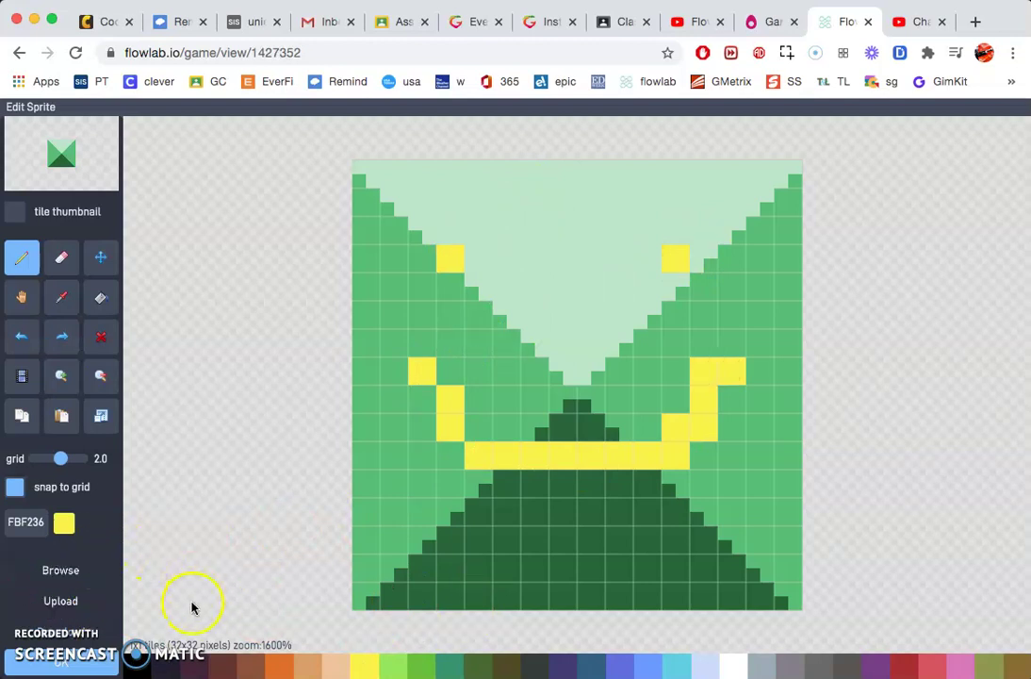
click(62, 663)
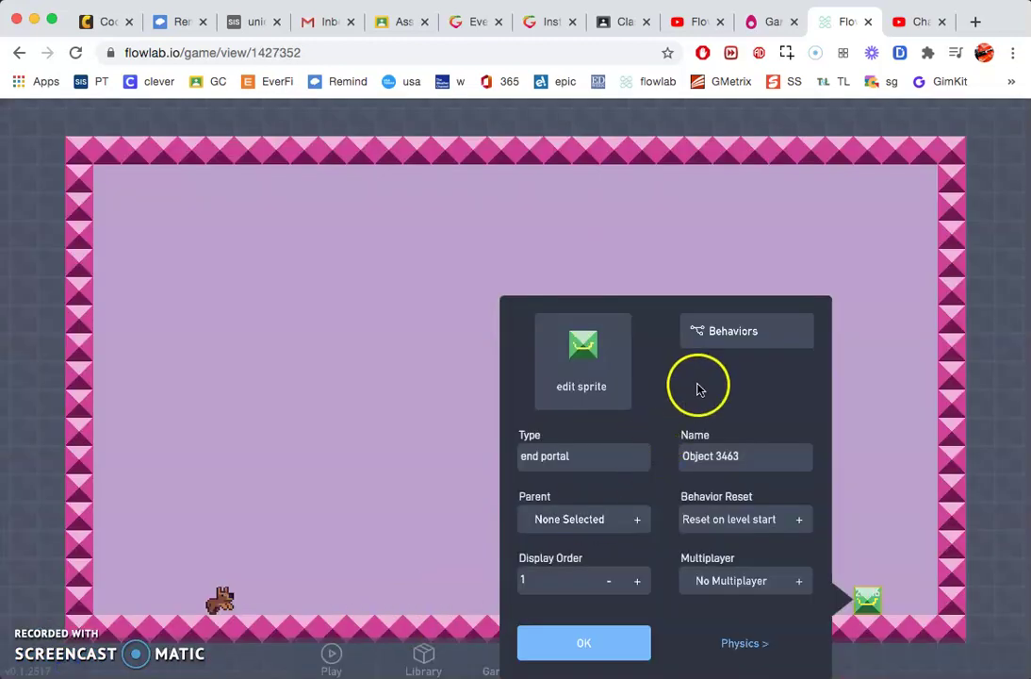
Step: Add a Collision trigger to the end portal's behaviors and set its collision type to doggy
click(743, 333)
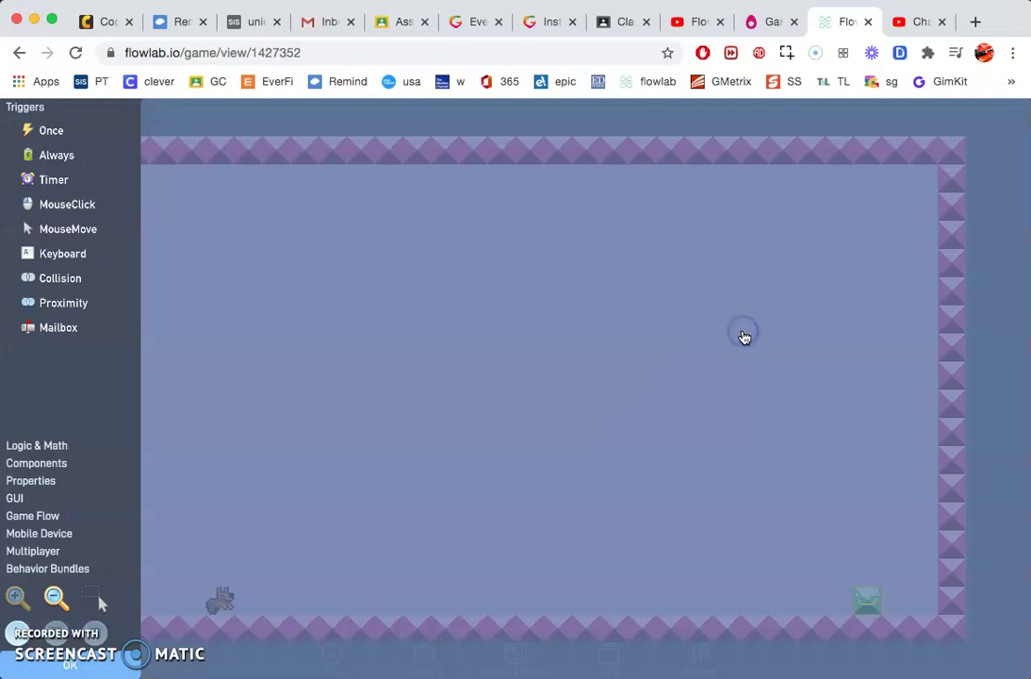
click(57, 277)
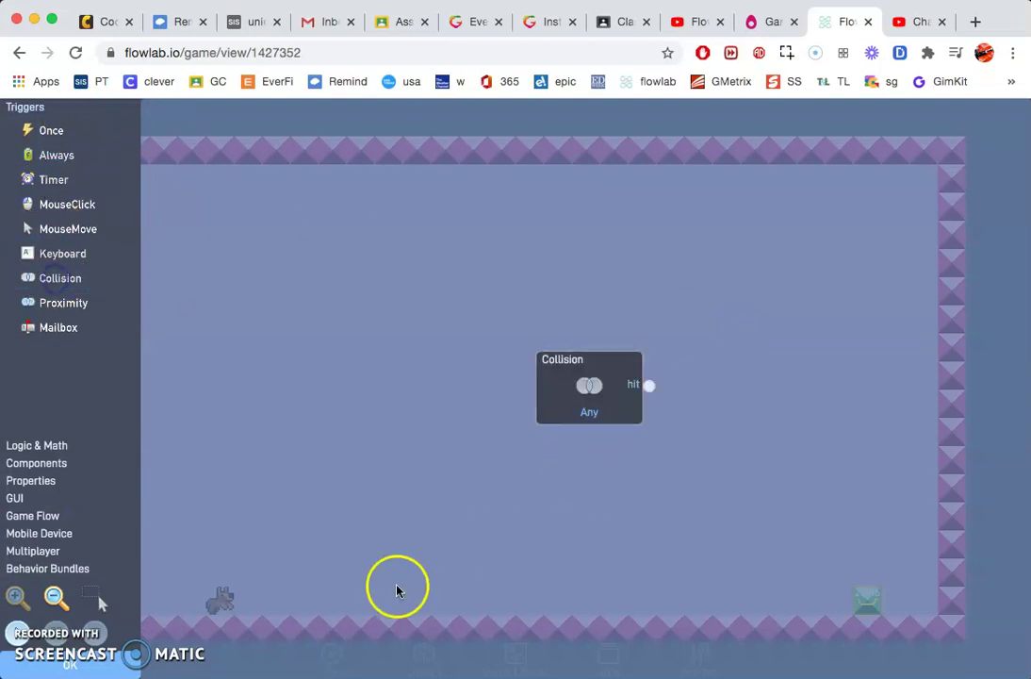
click(582, 368)
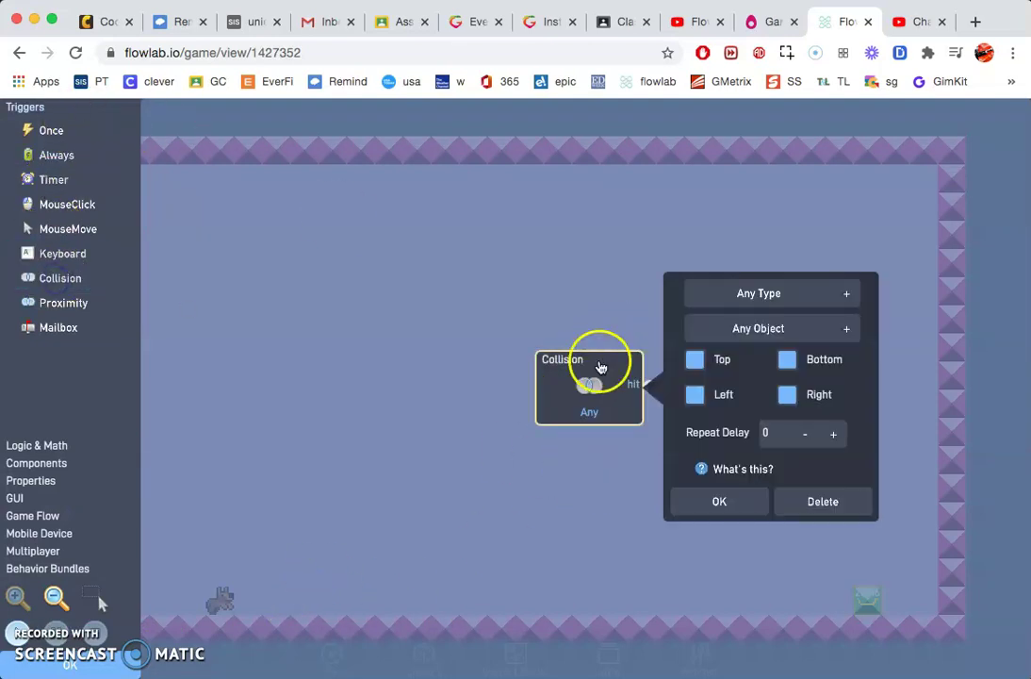
click(760, 293)
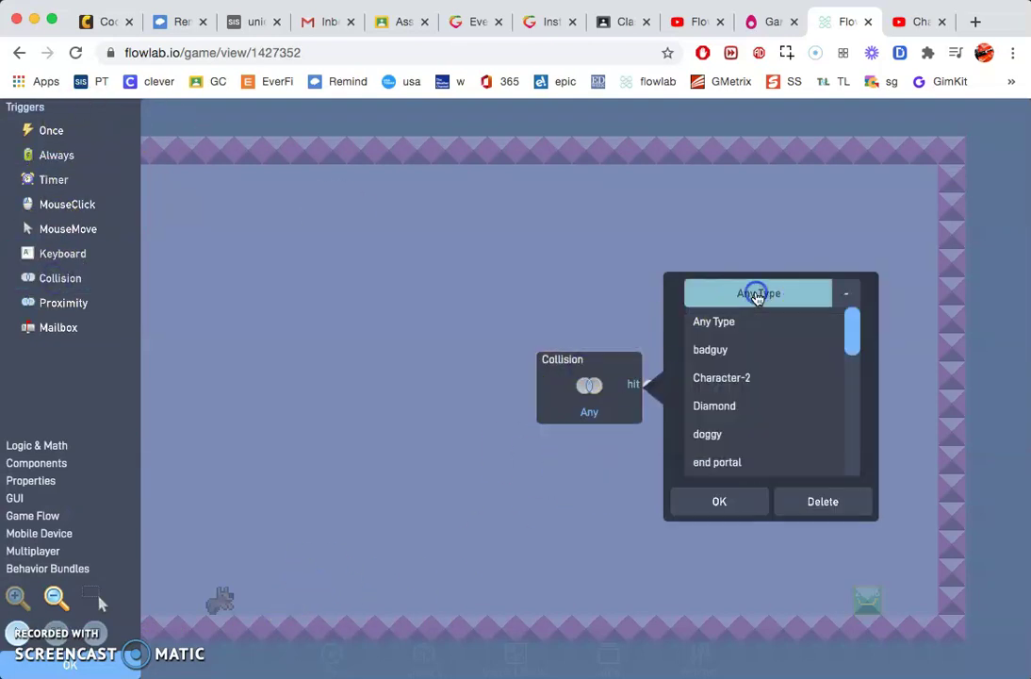
click(715, 438)
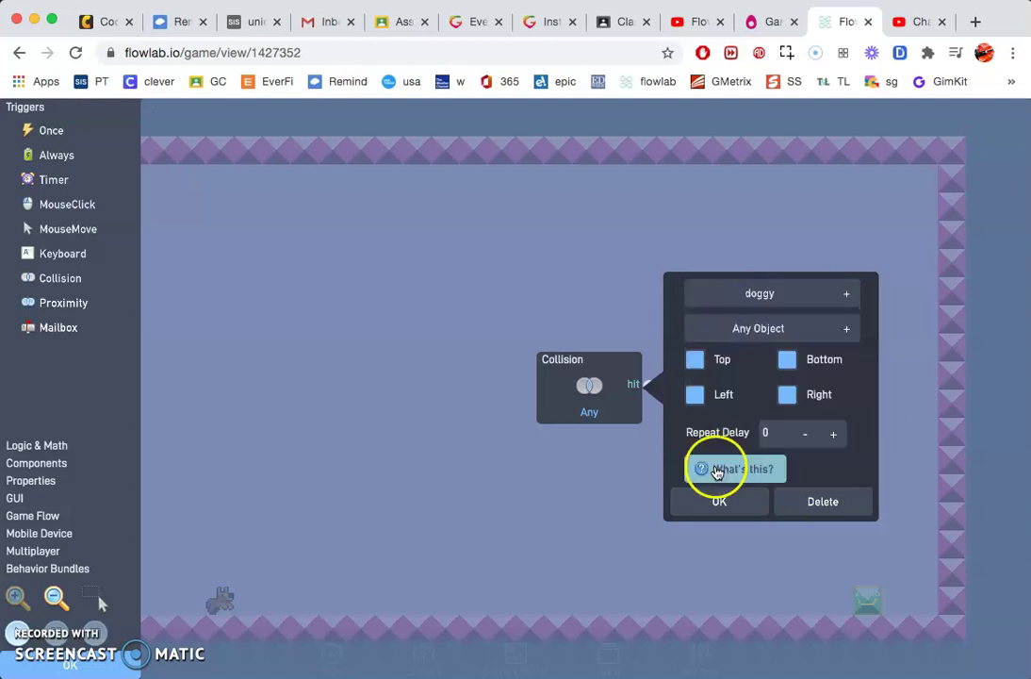
click(713, 498)
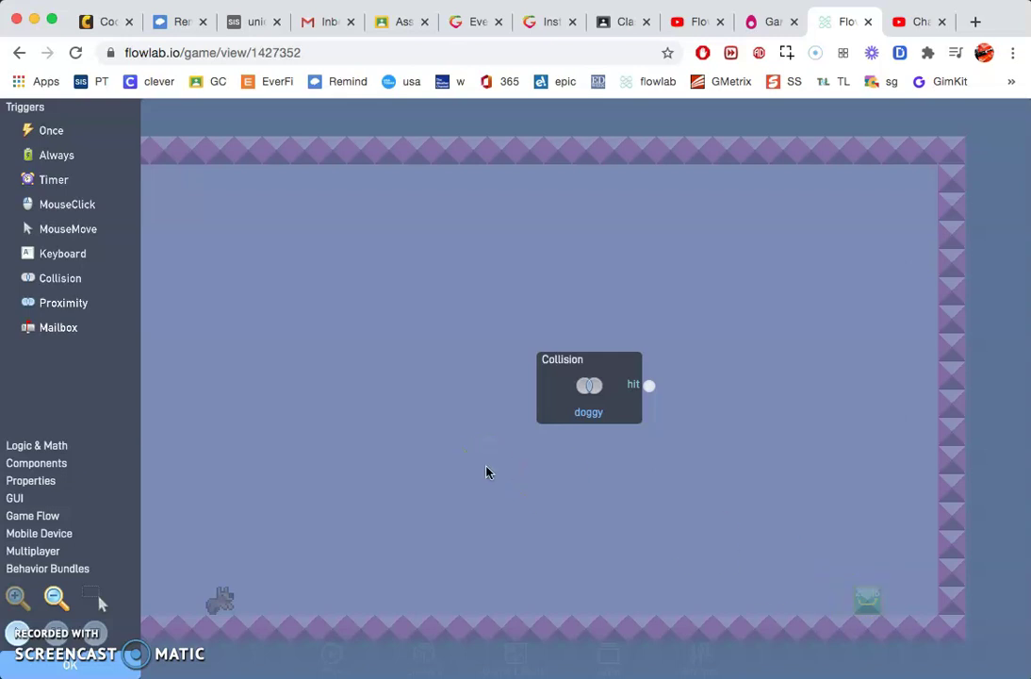
Step: Add a Restart Game behavior, connect the collision's hit output to its go input, and save the end portal
click(34, 515)
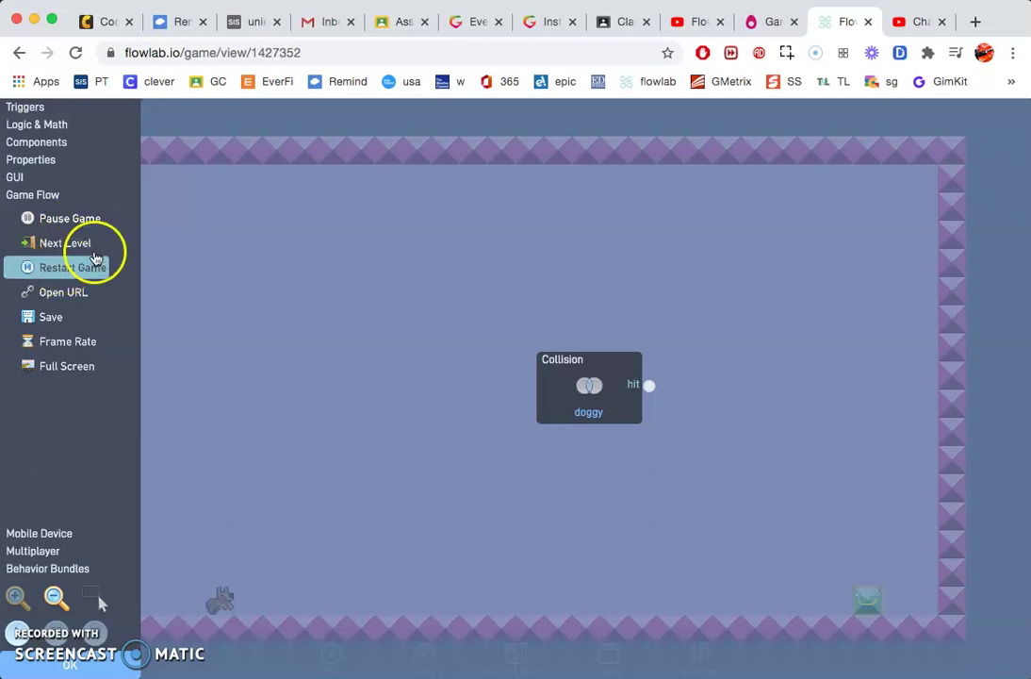
click(49, 264)
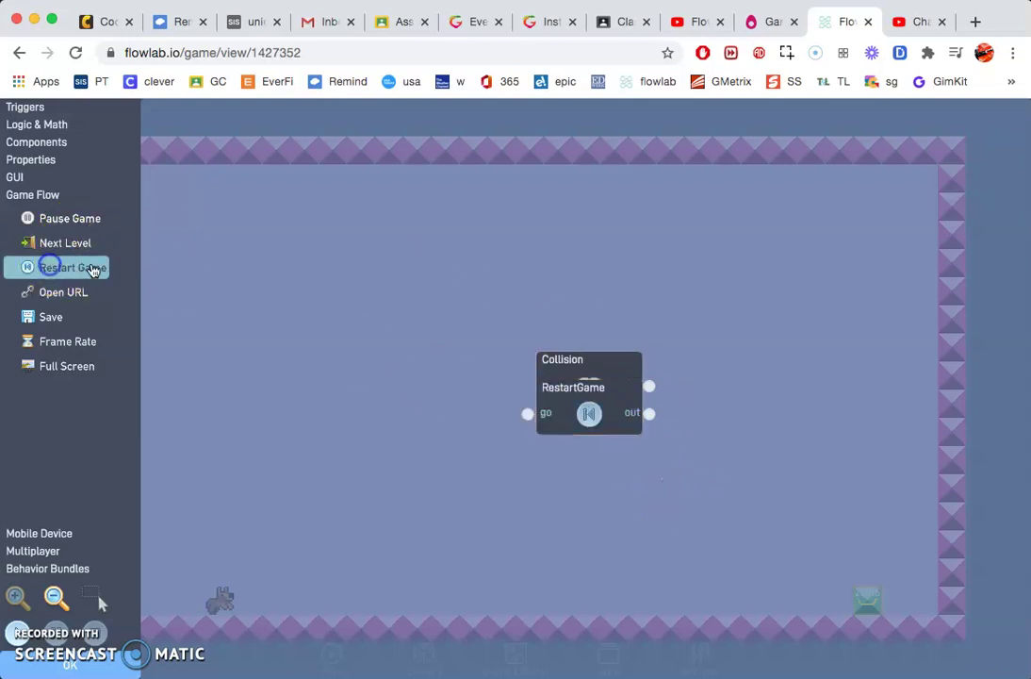
drag(615, 414, 852, 415)
click(648, 386)
drag(647, 394, 770, 392)
click(849, 650)
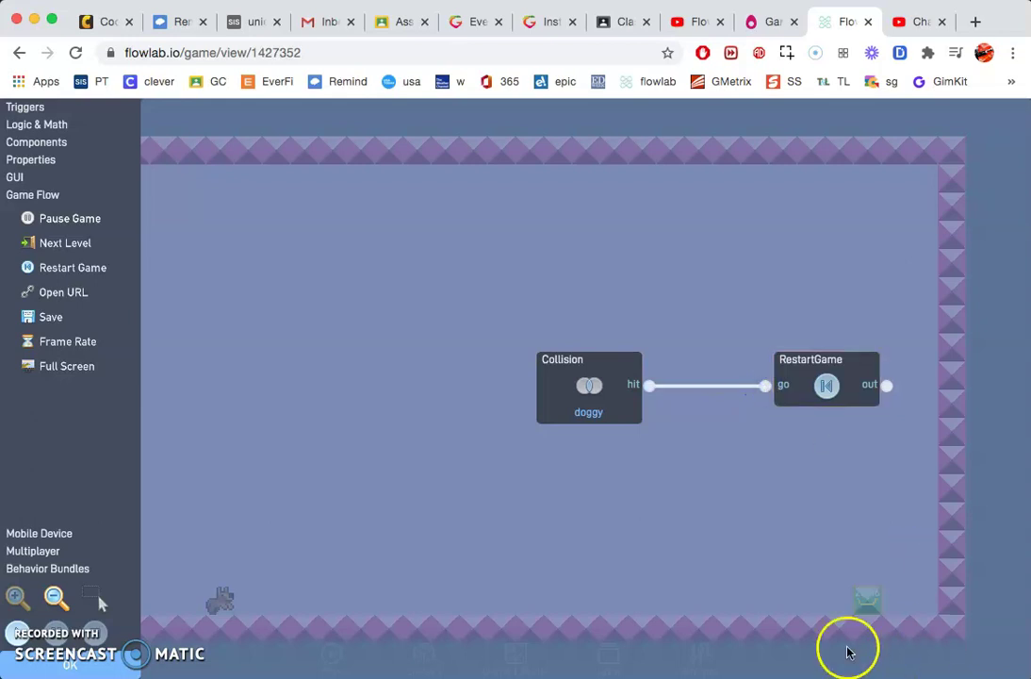
click(83, 669)
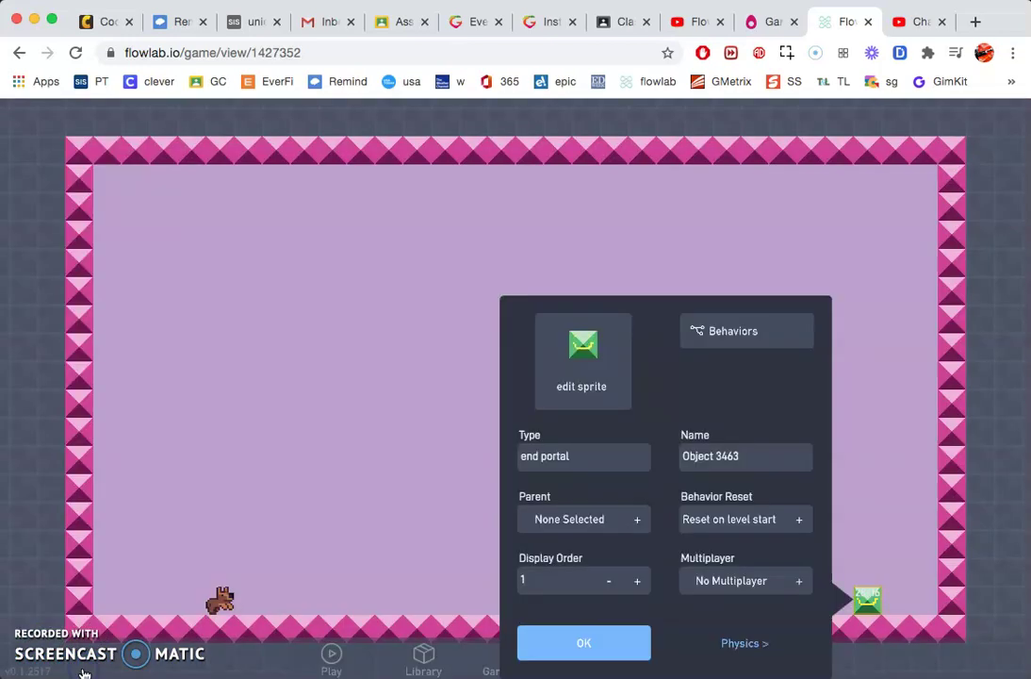
click(546, 644)
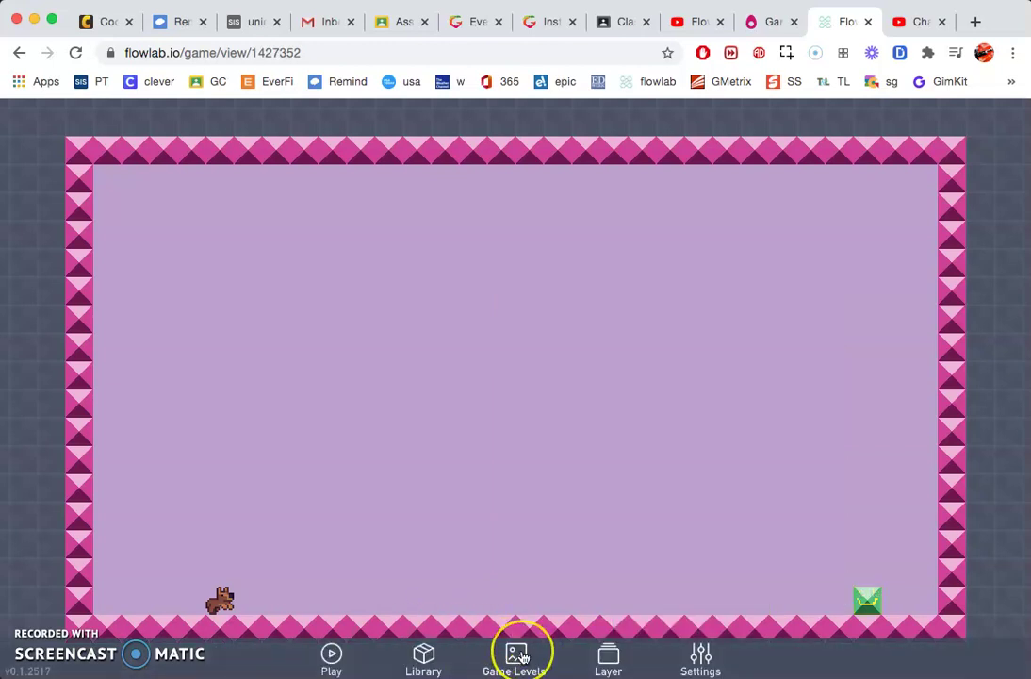
Step: Play-test the portals by running the dog into Level 2's end portal and through the purple Level 1 portal
click(330, 655)
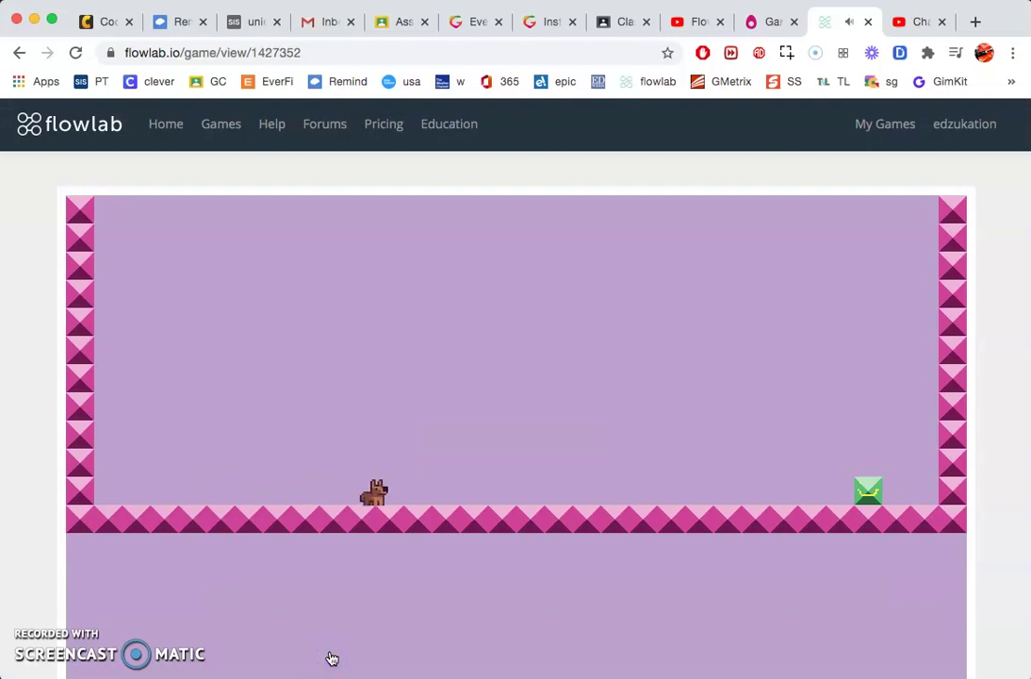
key(Right)
key(Up)
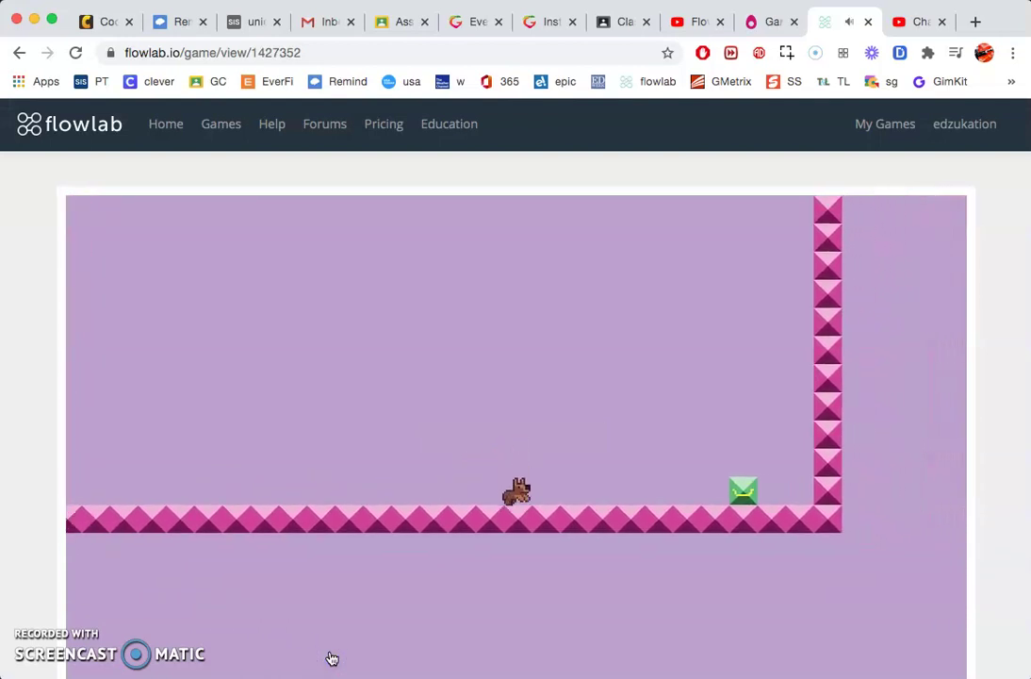
key(Up)
key(Right)
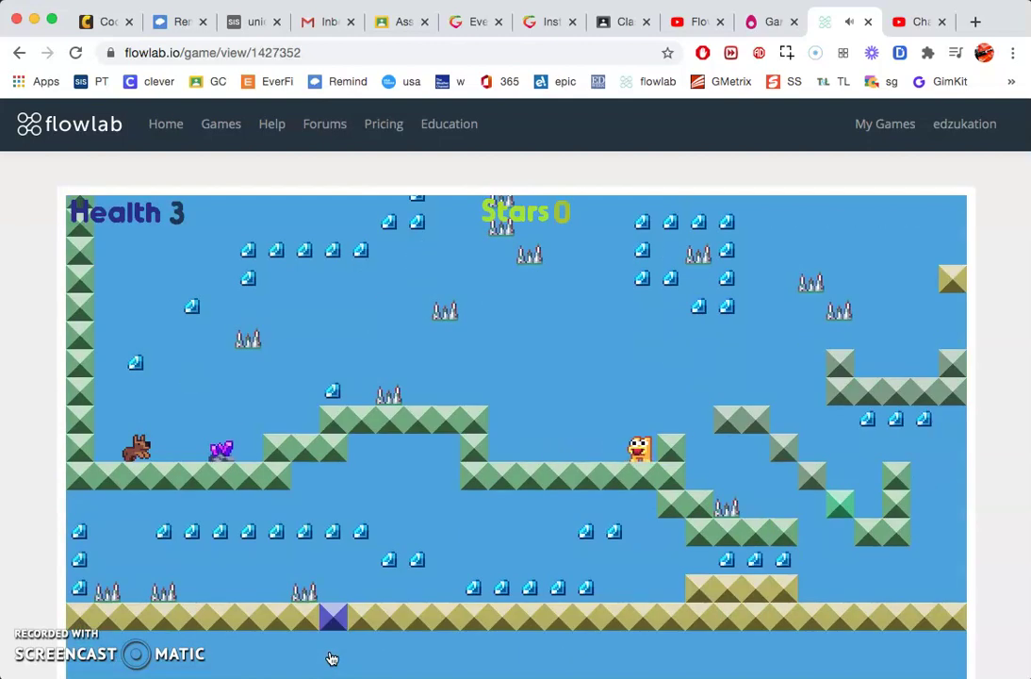
key(Right)
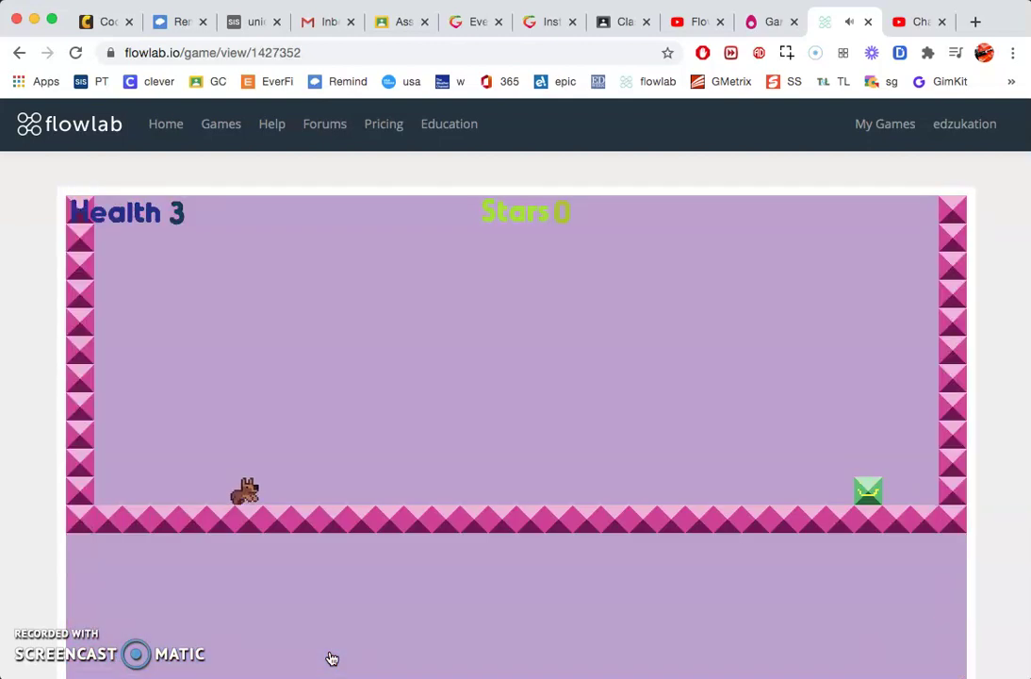
key(Right)
key(Up)
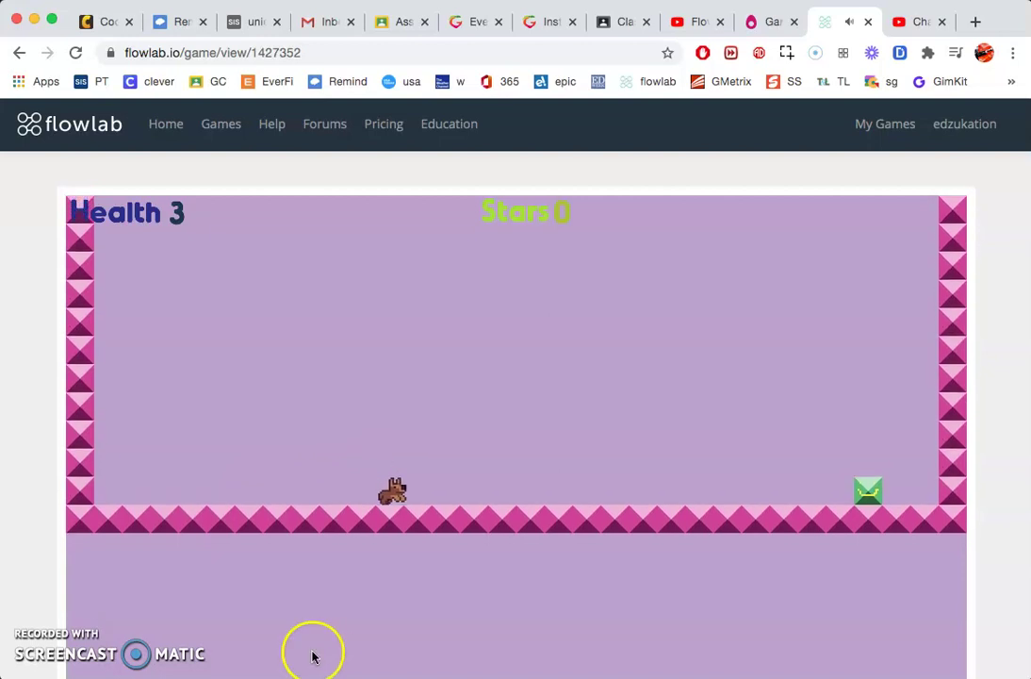